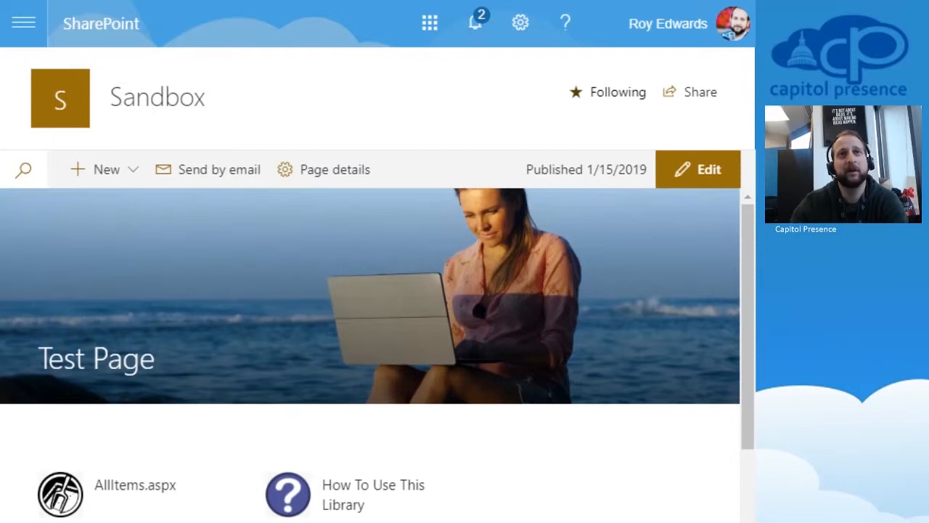
Step: Open Site contents from the settings gear and scroll down the Sandbox lists to Demo List
{"action": "scroll", "coordinate": [370, 356], "scroll_direction": "down", "scroll_amount": 2}
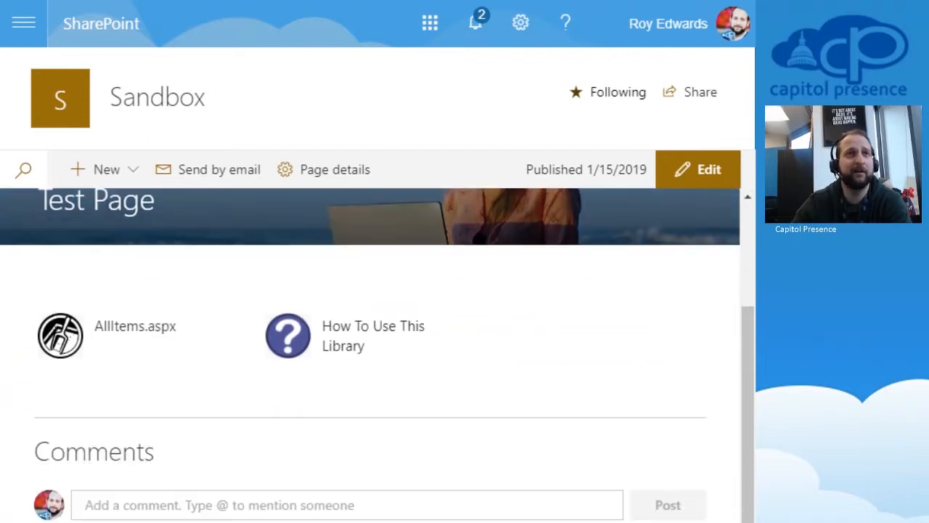
{"action": "scroll", "coordinate": [371, 356], "scroll_direction": "up", "scroll_amount": 2}
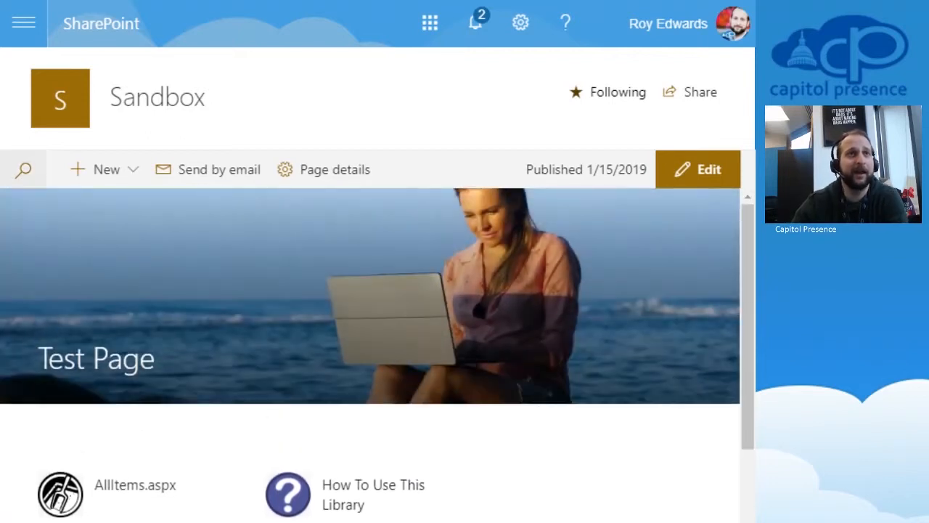
{"action": "left_click", "coordinate": [520, 23]}
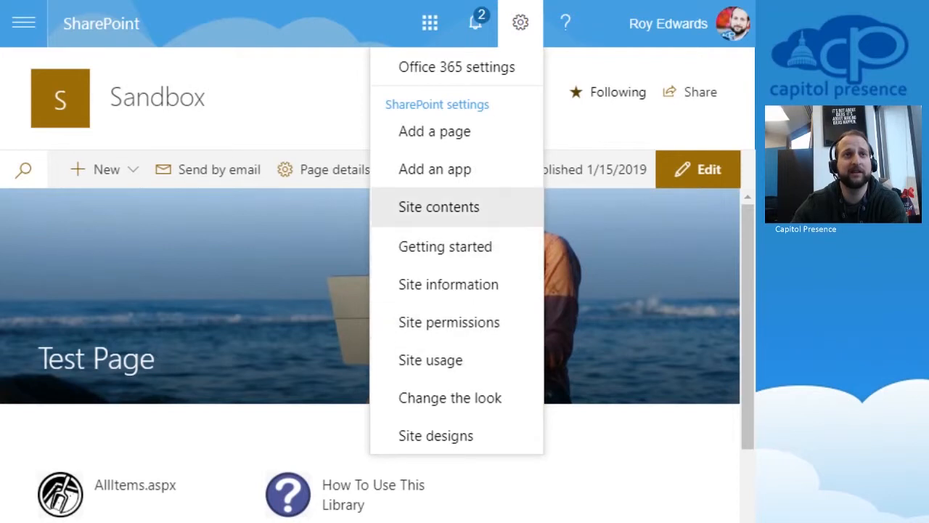
{"action": "left_click", "coordinate": [520, 23]}
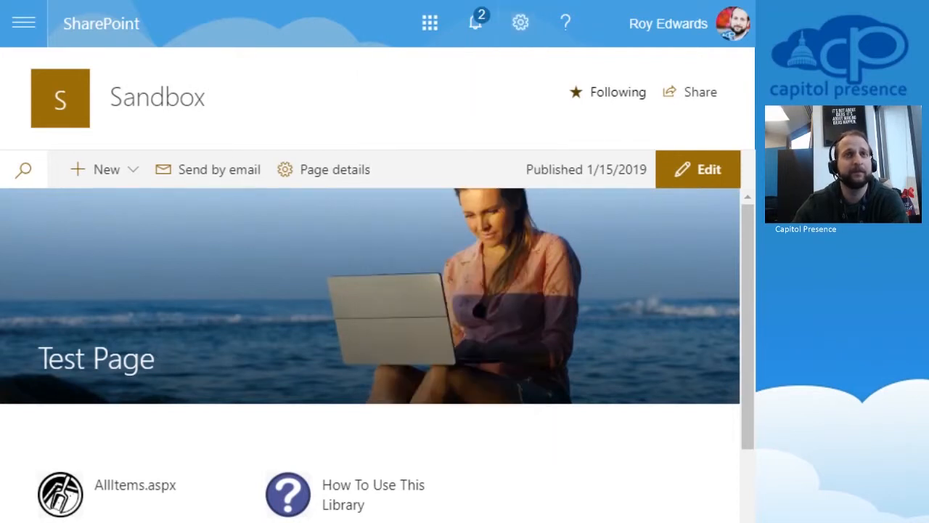
{"action": "left_click", "coordinate": [521, 23]}
{"action": "left_click", "coordinate": [445, 245]}
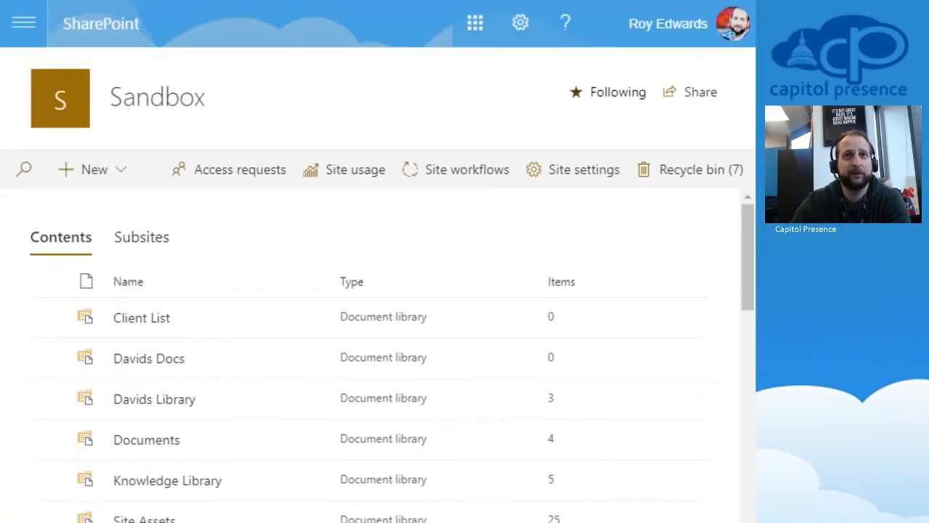
{"action": "scroll", "coordinate": [378, 355], "scroll_direction": "down", "scroll_amount": 3}
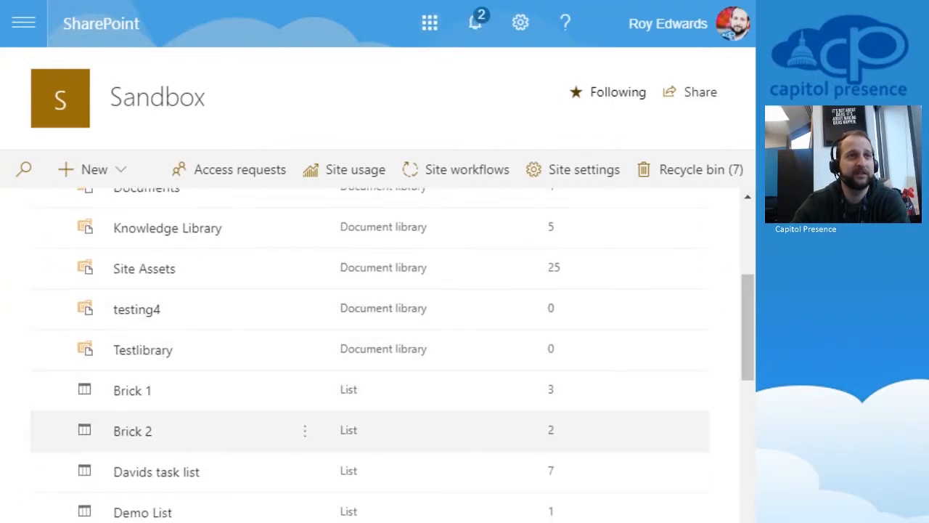
Step: Open Demo List and look over its available views
{"action": "left_click", "coordinate": [142, 511]}
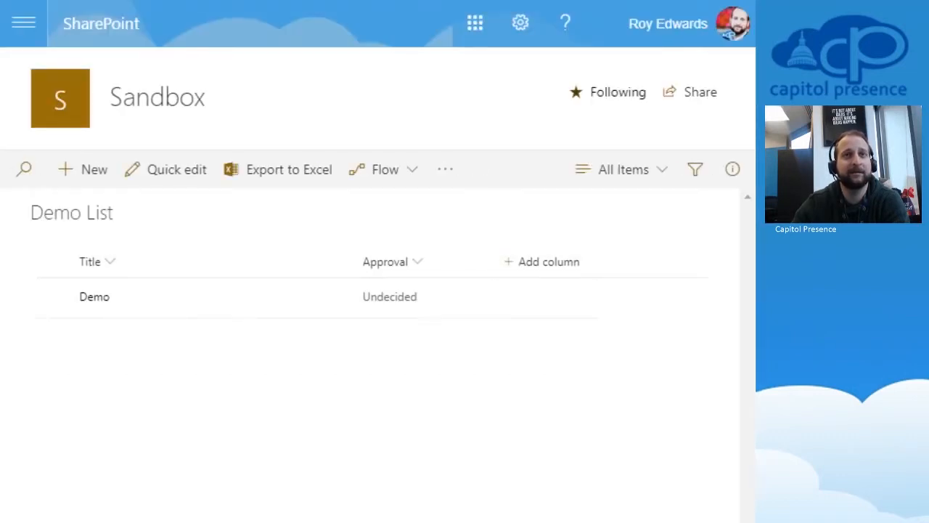
{"action": "left_click", "coordinate": [623, 170]}
{"action": "left_click", "coordinate": [624, 169]}
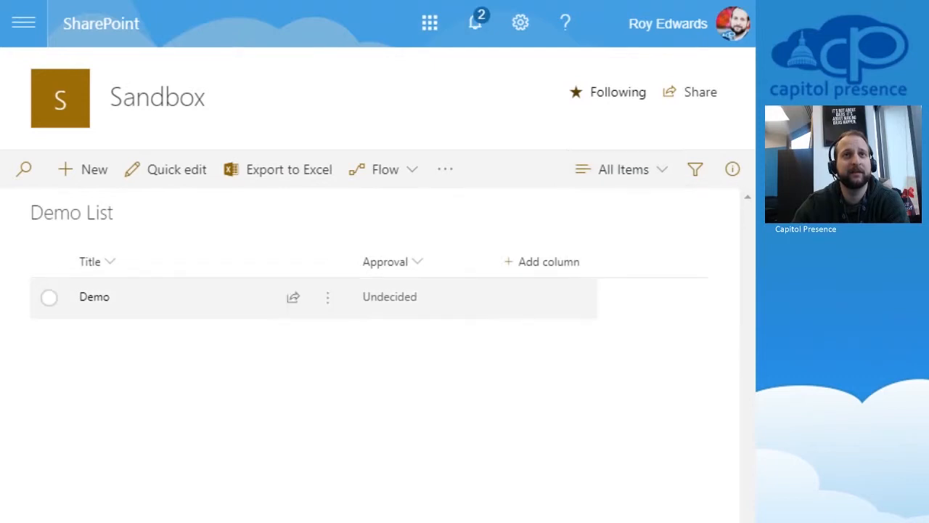
{"action": "left_click", "coordinate": [623, 169]}
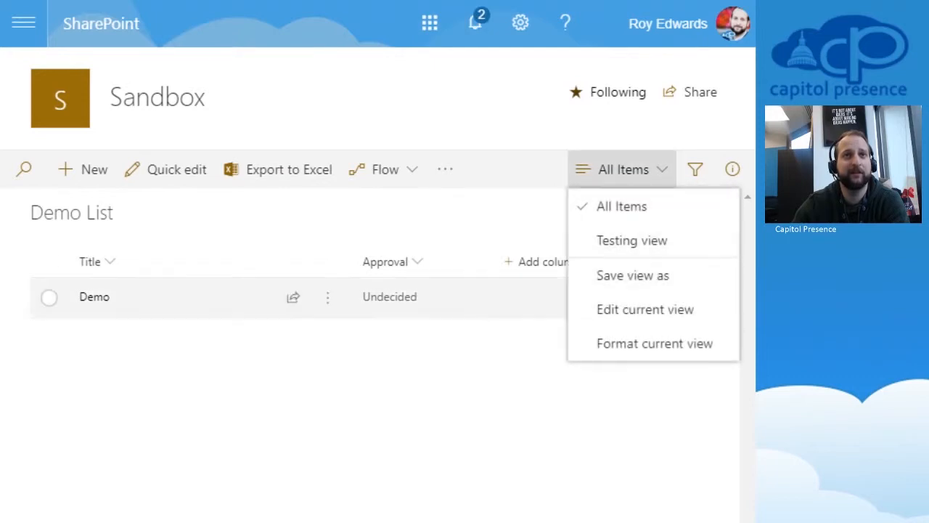
{"action": "key", "text": "Escape"}
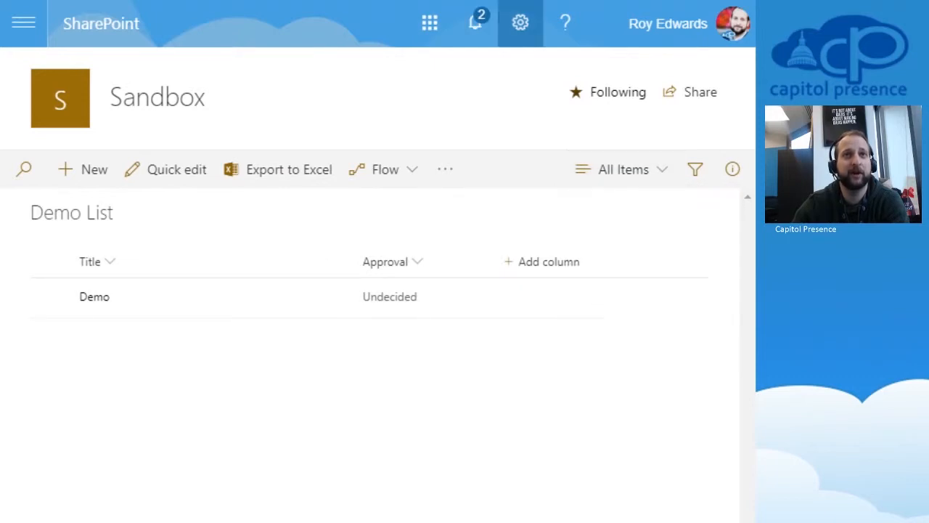
{"action": "left_click", "coordinate": [520, 23]}
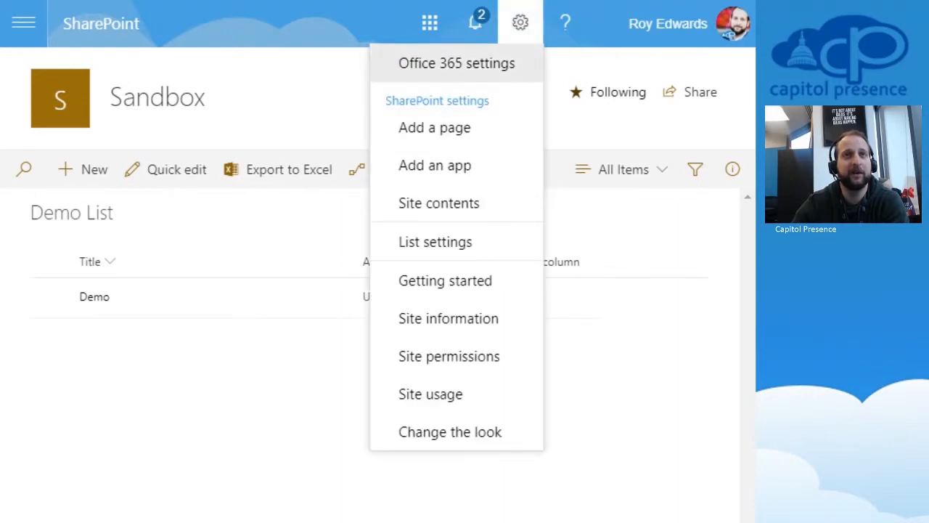
{"action": "left_click", "coordinate": [521, 24]}
Step: Switch Demo List to the Testing view, then back to All Items
{"action": "left_click", "coordinate": [624, 169]}
{"action": "left_click", "coordinate": [631, 240]}
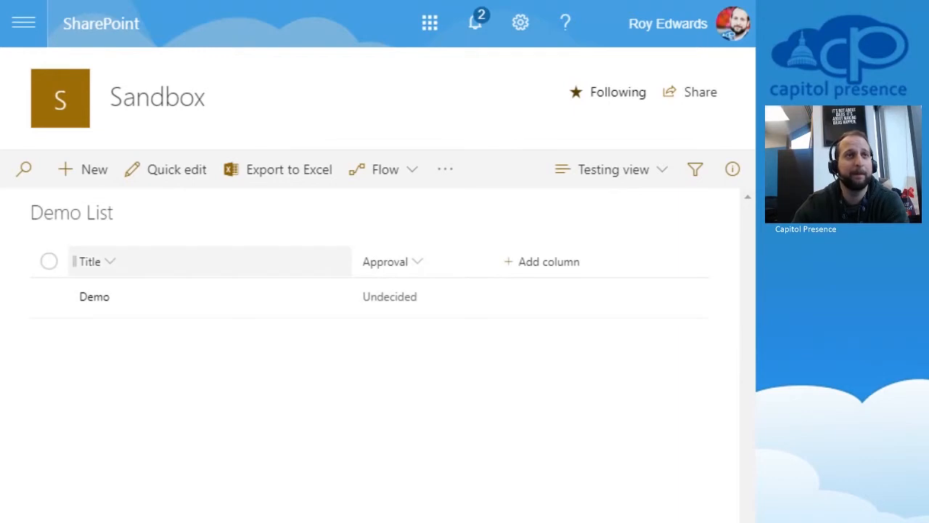
{"action": "left_click", "coordinate": [613, 169]}
{"action": "left_click", "coordinate": [614, 206]}
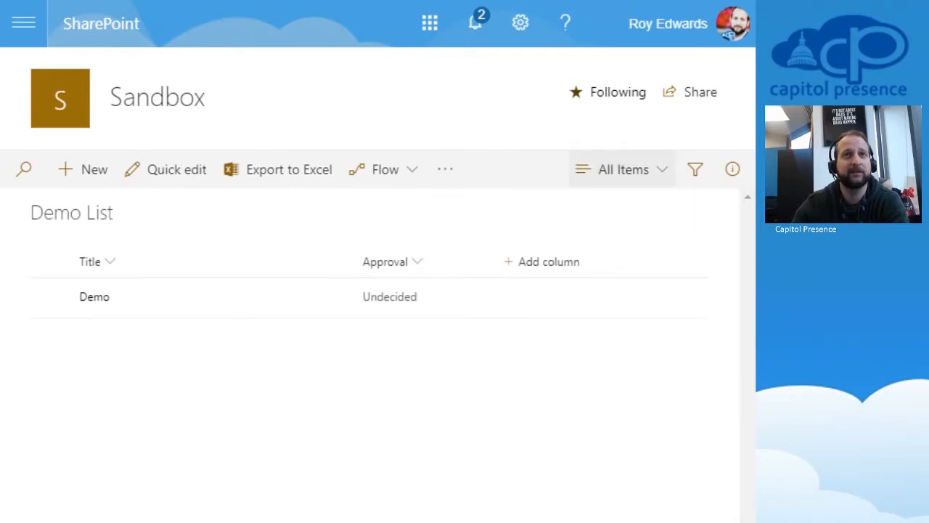
{"action": "left_click", "coordinate": [521, 23]}
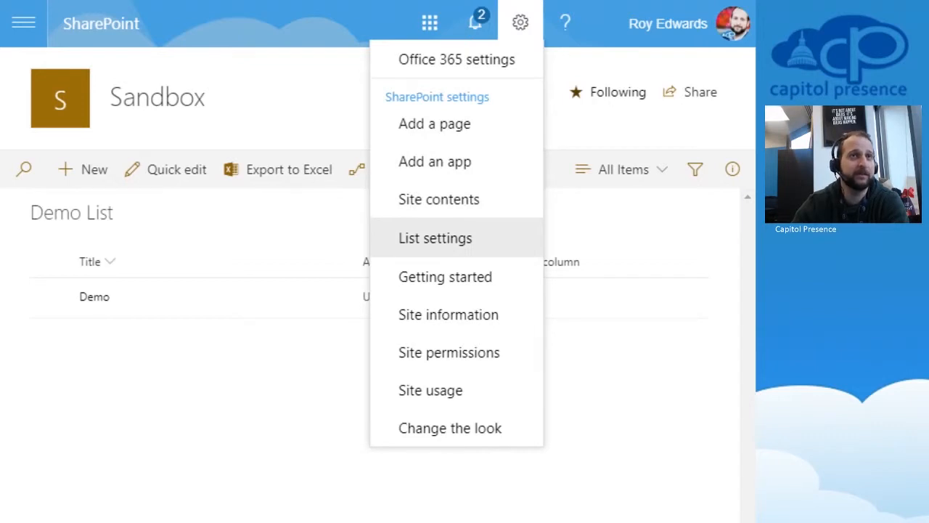
Step: From Demo List's settings page, start a new Standard View under Views
{"action": "left_click", "coordinate": [435, 238]}
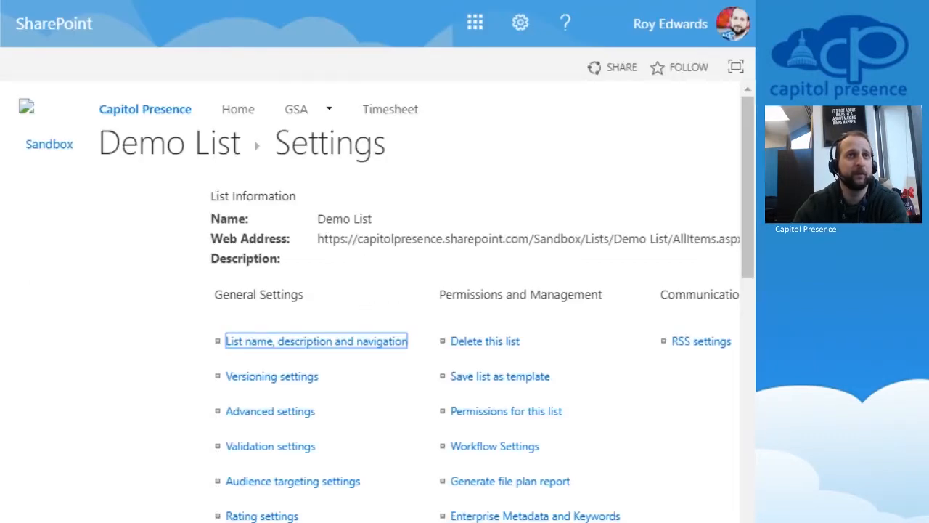
{"action": "scroll", "coordinate": [385, 305], "scroll_direction": "down", "scroll_amount": 10}
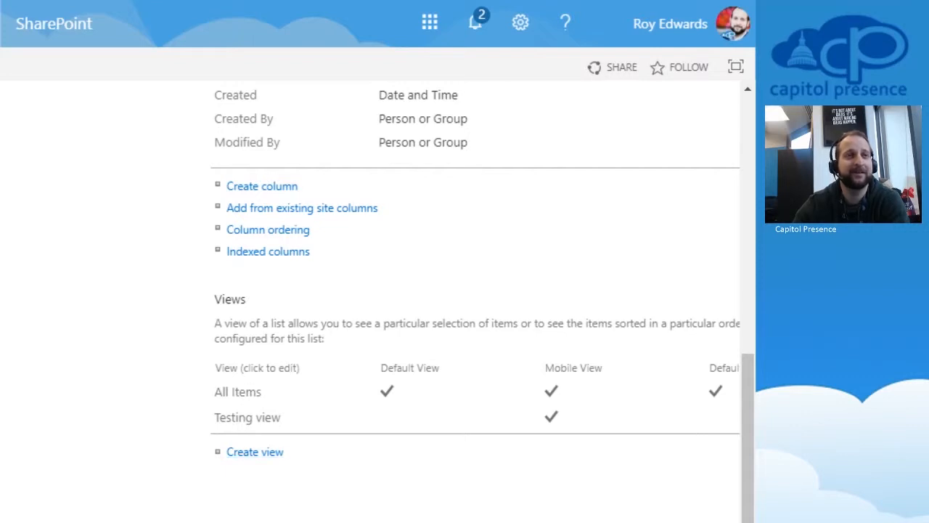
{"action": "left_click", "coordinate": [255, 452]}
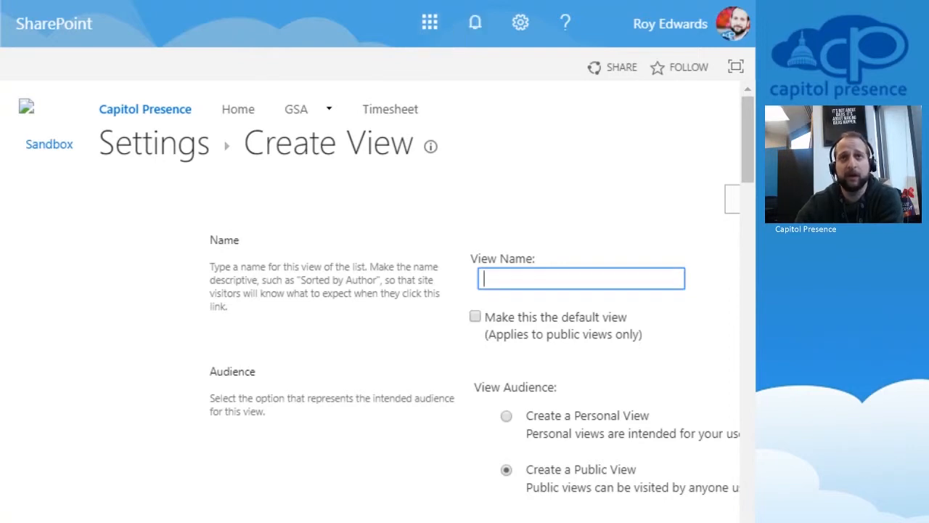
Step: Enter 'Test 2' as the view name, keeping it a public view
{"action": "scroll", "coordinate": [370, 302], "scroll_direction": "right", "scroll_amount": 2}
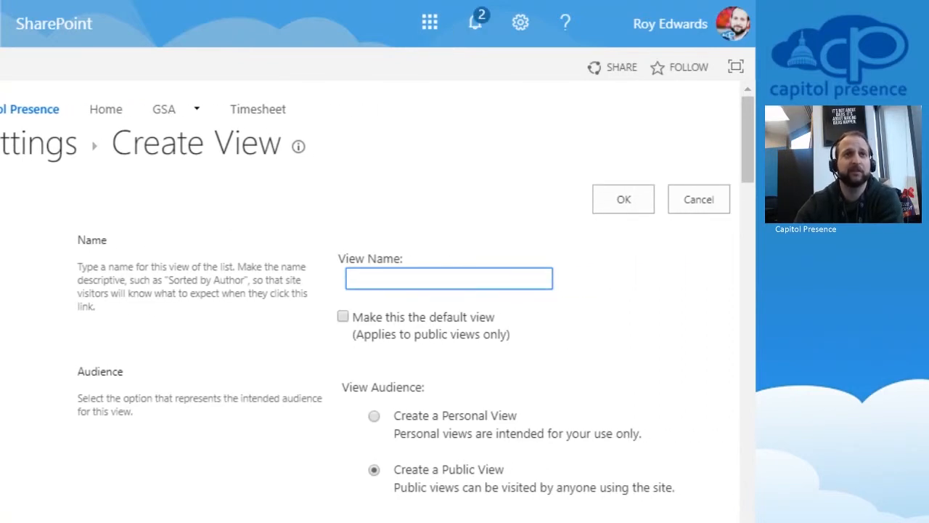
{"action": "type", "text": "Test 2"}
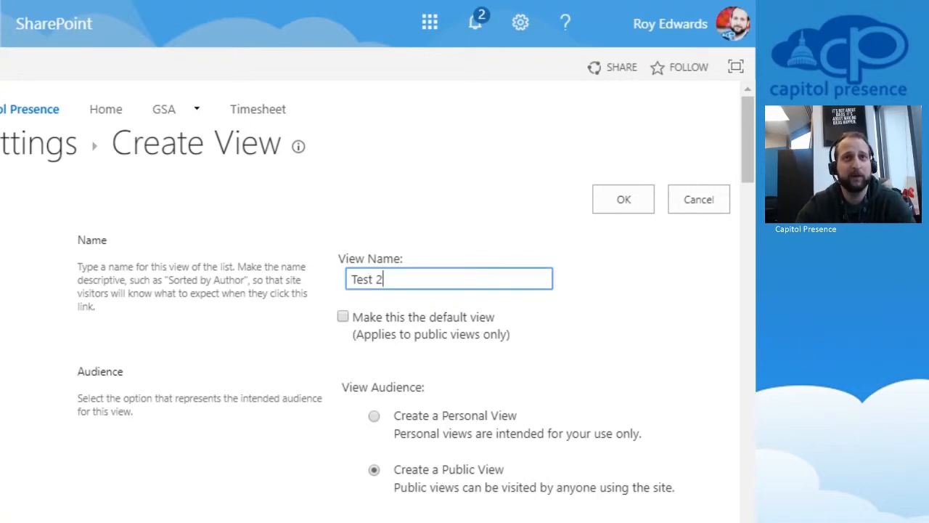
{"action": "scroll", "coordinate": [377, 305], "scroll_direction": "down", "scroll_amount": 5}
{"action": "scroll", "coordinate": [414, 301], "scroll_direction": "down", "scroll_amount": 1}
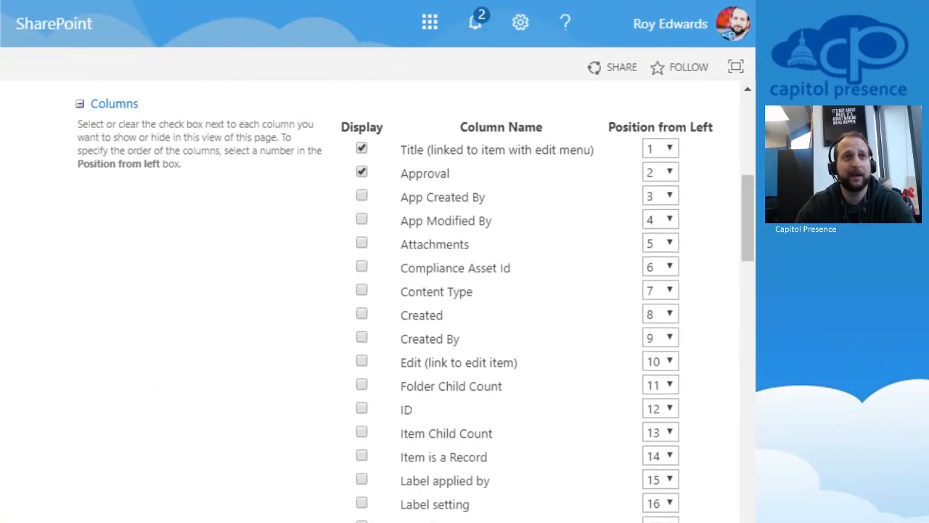
Step: Display the App Created By, App Modified By and Attachments columns in the view
{"action": "left_click", "coordinate": [361, 196]}
{"action": "left_click", "coordinate": [362, 219]}
{"action": "left_click", "coordinate": [361, 243]}
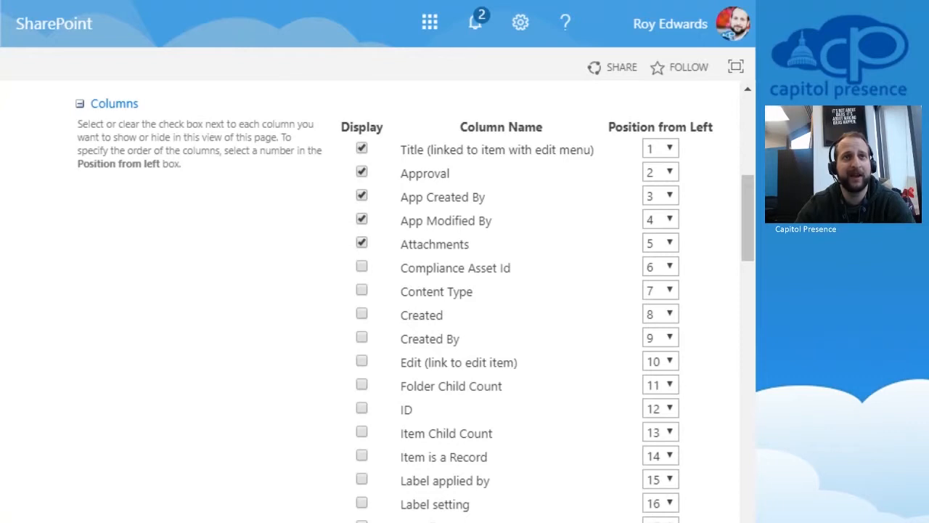
Step: Set Attachments' position from left to 1
{"action": "left_click", "coordinate": [660, 243]}
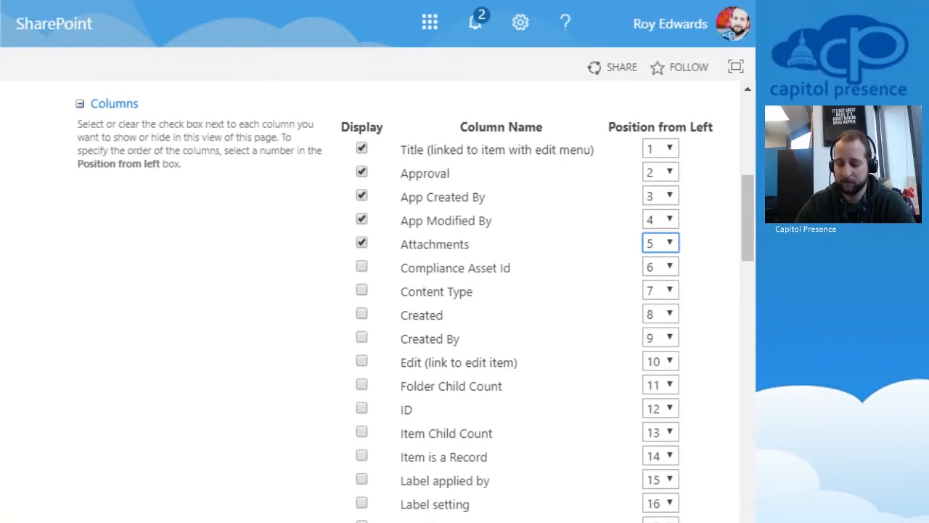
{"action": "left_click", "coordinate": [657, 400]}
{"action": "key", "text": "Down"}
{"action": "key", "text": "Down"}
{"action": "key", "text": "Down"}
{"action": "key", "text": "Down"}
{"action": "key", "text": "Down"}
{"action": "key", "text": "Down"}
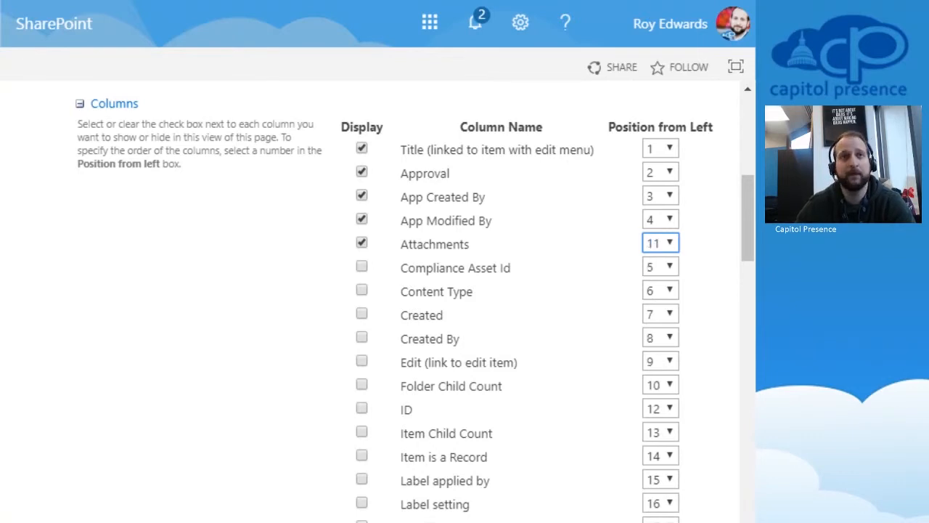
{"action": "key", "text": "Up"}
{"action": "key", "text": "Up"}
{"action": "key", "text": "Up"}
{"action": "key", "text": "Up"}
{"action": "key", "text": "Down"}
{"action": "key", "text": "Up"}
{"action": "key", "text": "Down"}
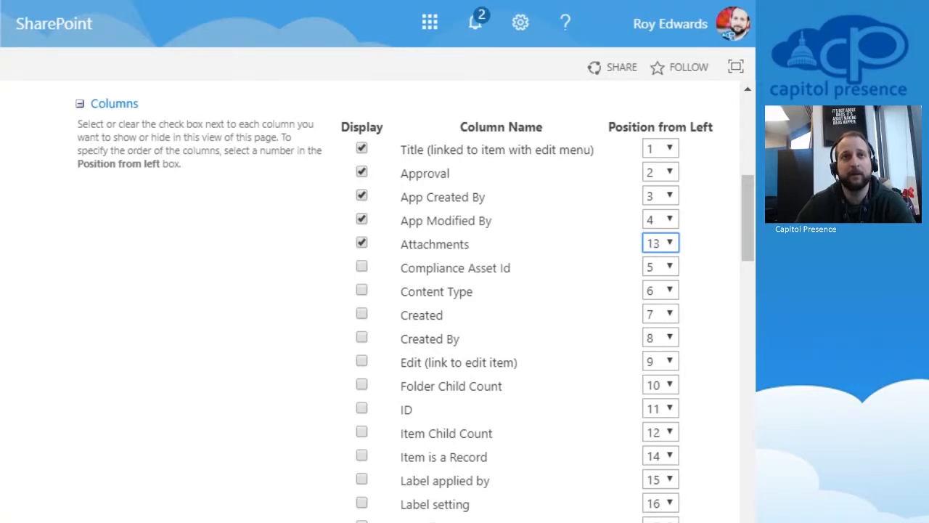
{"action": "key", "text": "Up"}
{"action": "key", "text": "Up"}
{"action": "key", "text": "Up"}
{"action": "key", "text": "Up"}
{"action": "key", "text": "Up"}
{"action": "key", "text": "Up"}
{"action": "key", "text": "Up"}
{"action": "key", "text": "Up"}
{"action": "key", "text": "Up"}
{"action": "key", "text": "Up"}
{"action": "key", "text": "Up"}
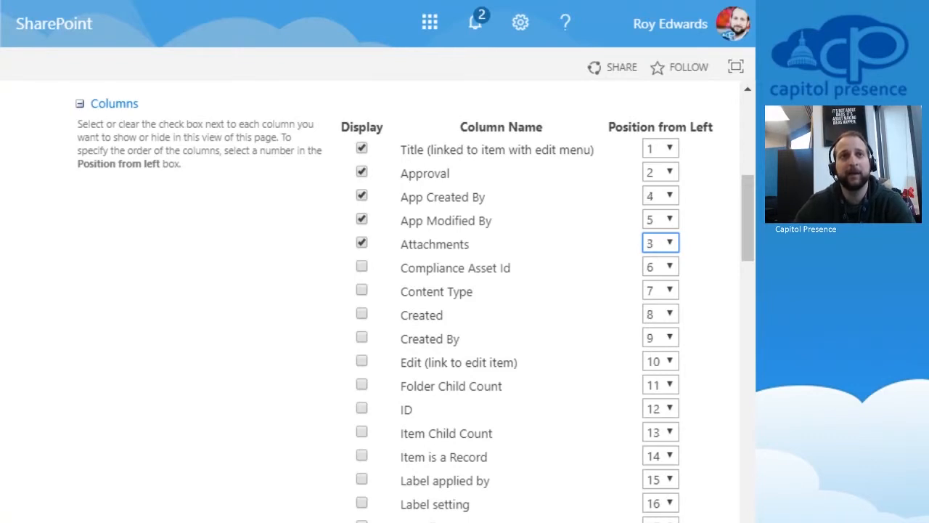
{"action": "key", "text": "Up"}
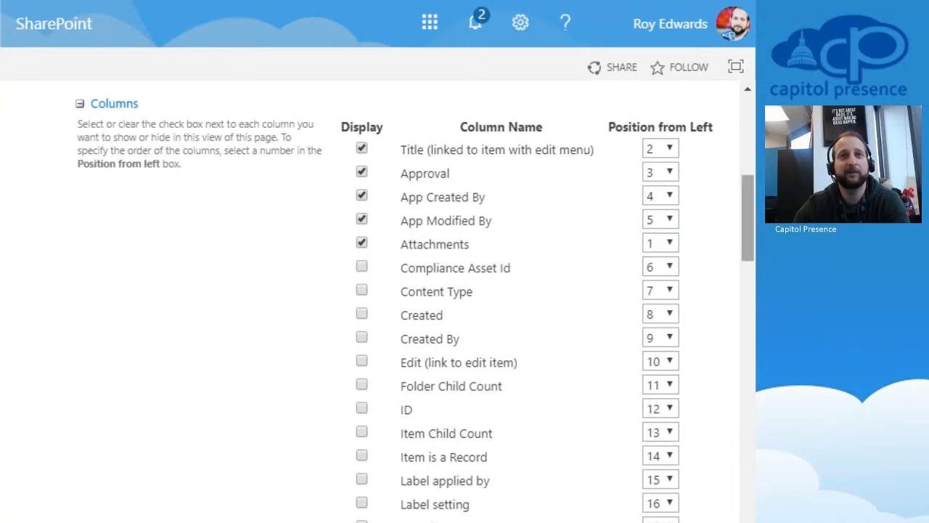
{"action": "scroll", "coordinate": [415, 298], "scroll_direction": "down", "scroll_amount": 8}
Step: Set the first filter condition to Created By is equal to [me]
{"action": "scroll", "coordinate": [415, 302], "scroll_direction": "down", "scroll_amount": 1}
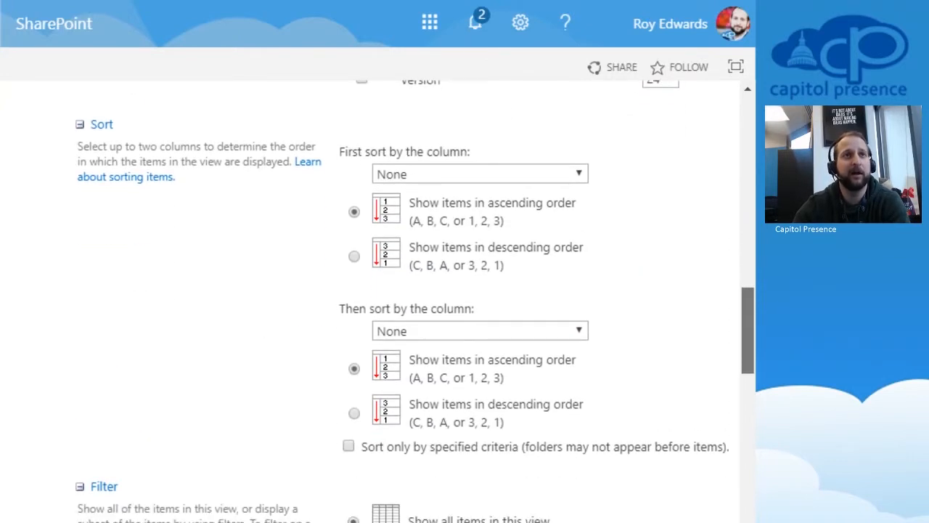
{"action": "left_click", "coordinate": [354, 256]}
{"action": "left_click", "coordinate": [354, 212]}
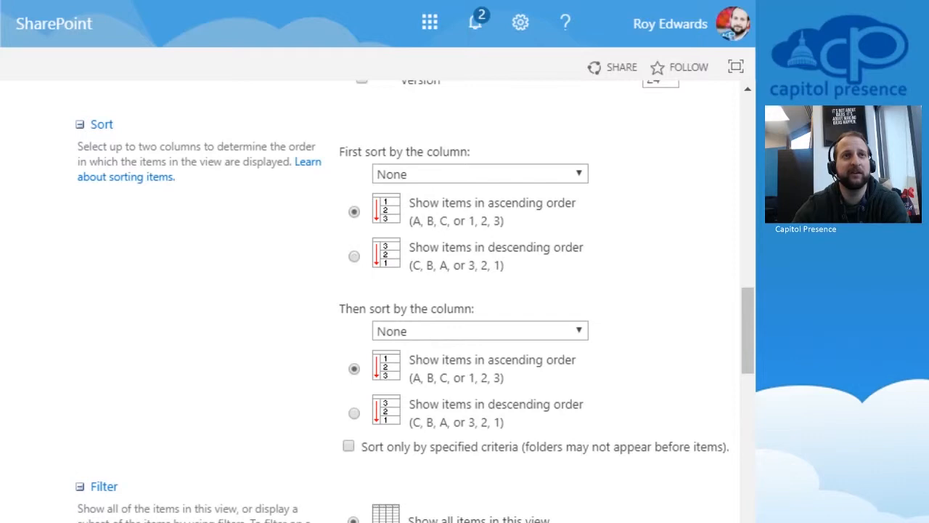
{"action": "scroll", "coordinate": [378, 298], "scroll_direction": "down", "scroll_amount": 5}
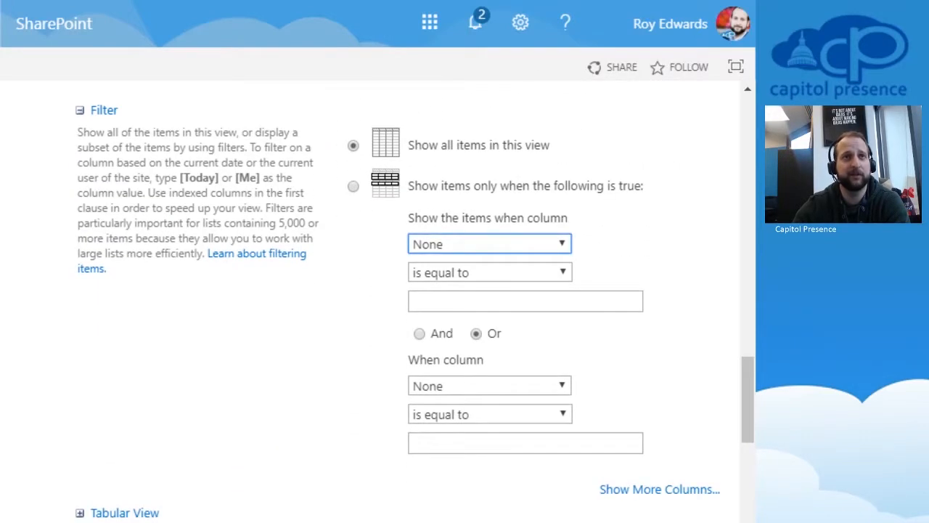
{"action": "type", "text": "cr"}
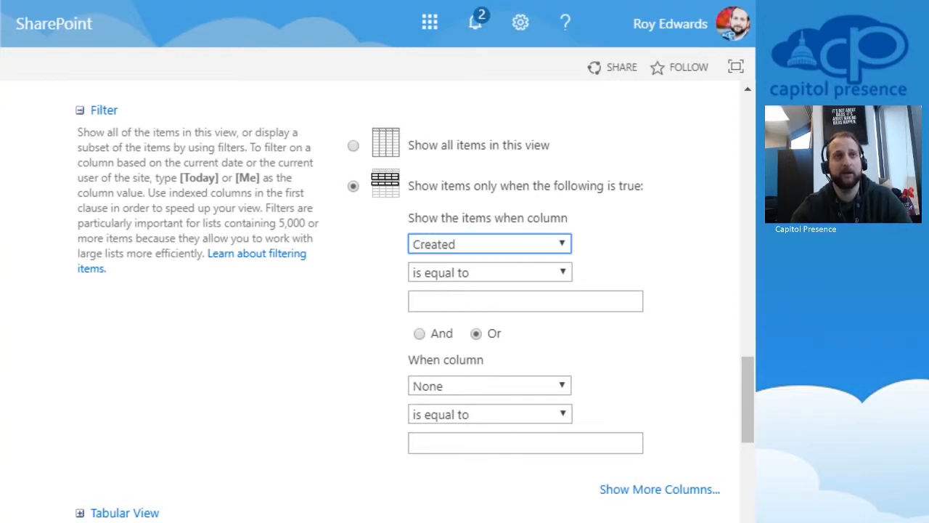
{"action": "key", "text": "Down"}
{"action": "key", "text": "Tab"}
{"action": "key", "text": "Tab"}
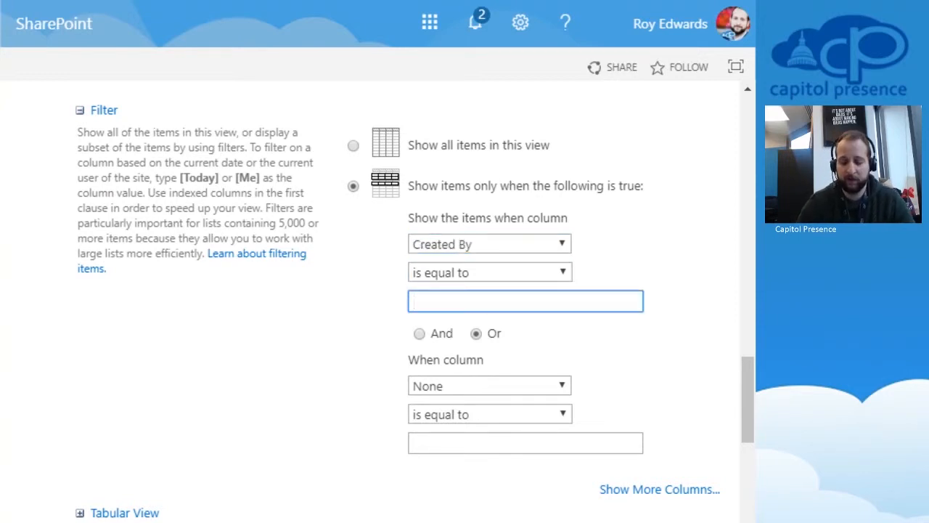
{"action": "type", "text": "[me]"}
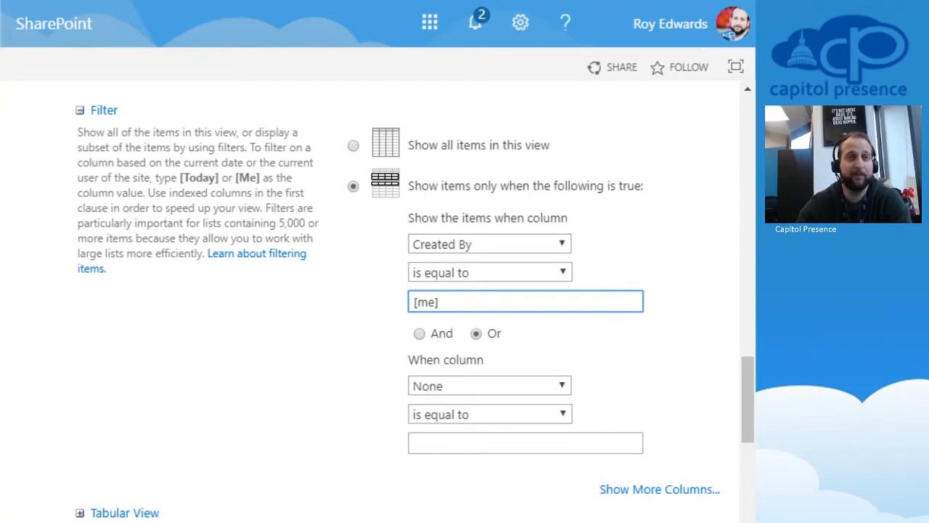
Step: Add an And condition: Created is not equal to [today]
{"action": "left_click", "coordinate": [419, 334]}
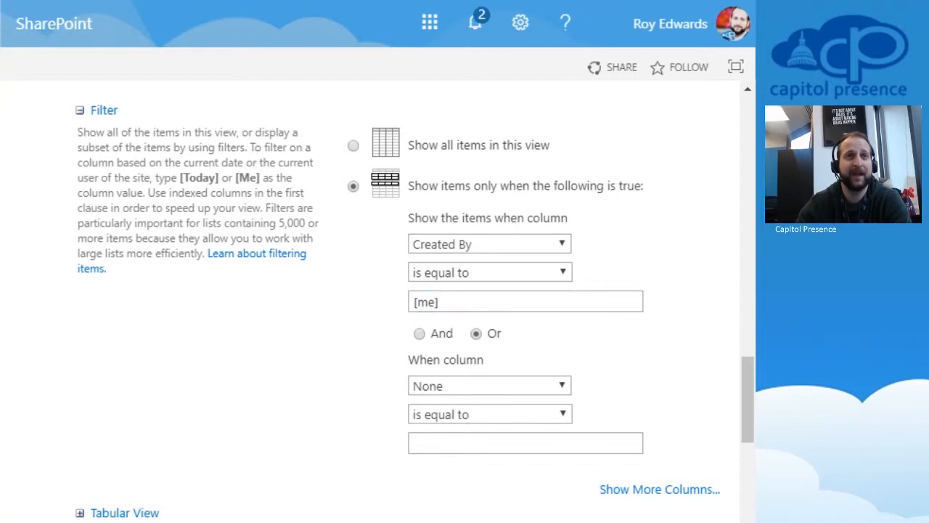
{"action": "left_click", "coordinate": [489, 386]}
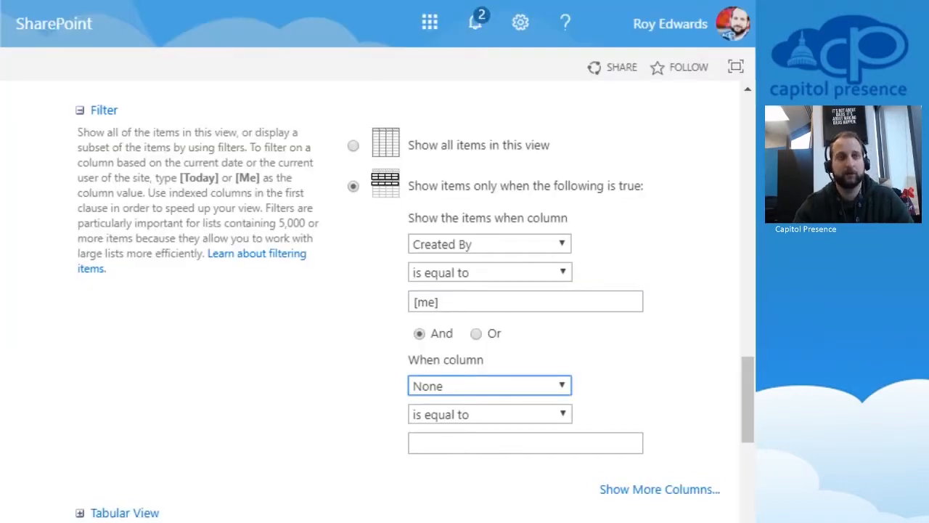
{"action": "left_click", "coordinate": [83, 112]}
{"action": "key", "text": "alt+Down"}
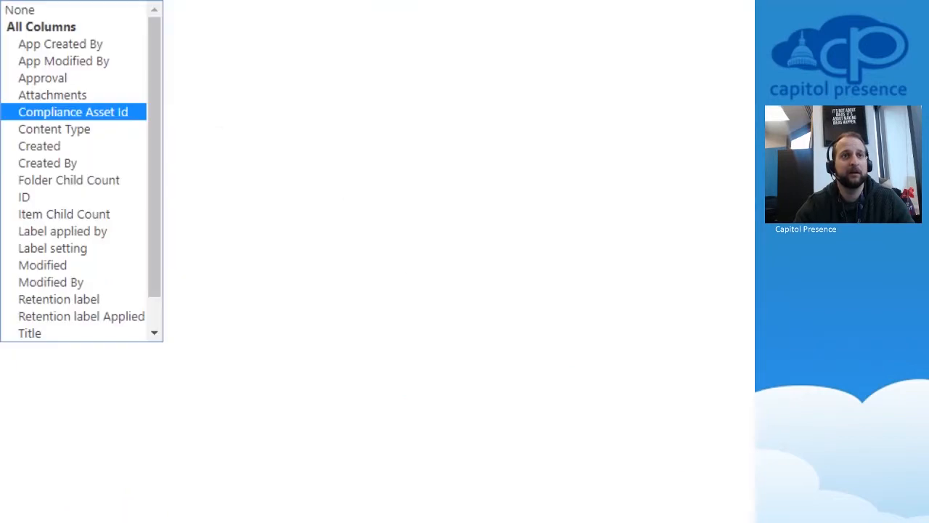
{"action": "key", "text": "Down"}
{"action": "key", "text": "Down"}
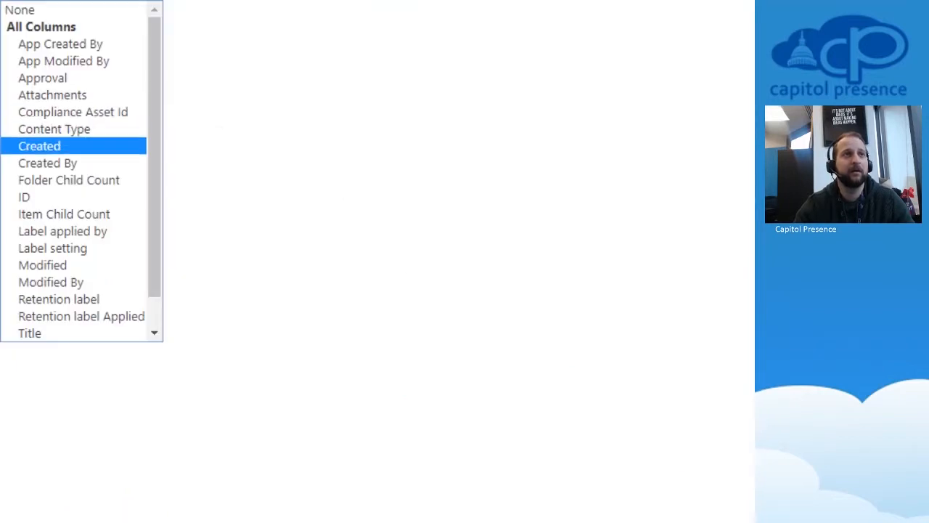
{"action": "key", "text": "Return"}
{"action": "key", "text": "Tab"}
{"action": "key", "text": "alt+Down"}
{"action": "key", "text": "Down"}
{"action": "key", "text": "Return"}
{"action": "key", "text": "Tab"}
{"action": "type", "text": "[today]"}
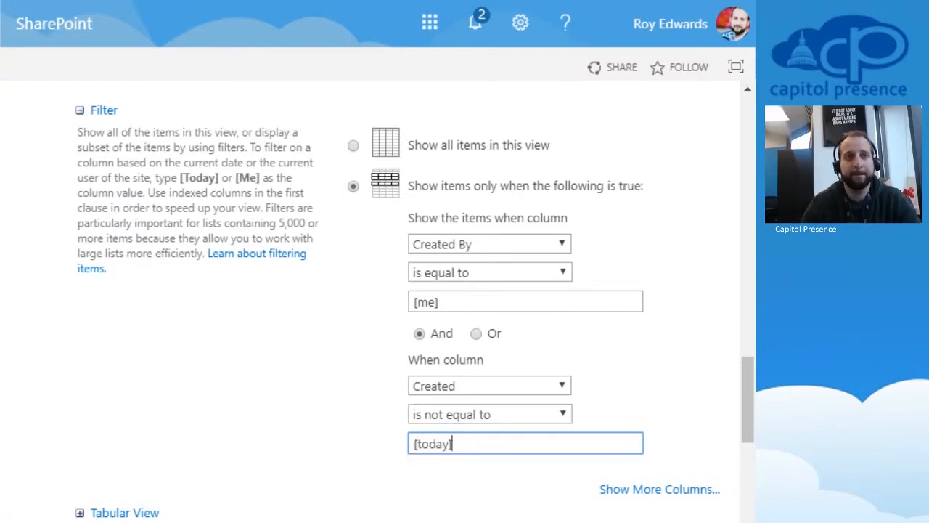
{"action": "key", "text": "Tab"}
{"action": "key", "text": "Tab"}
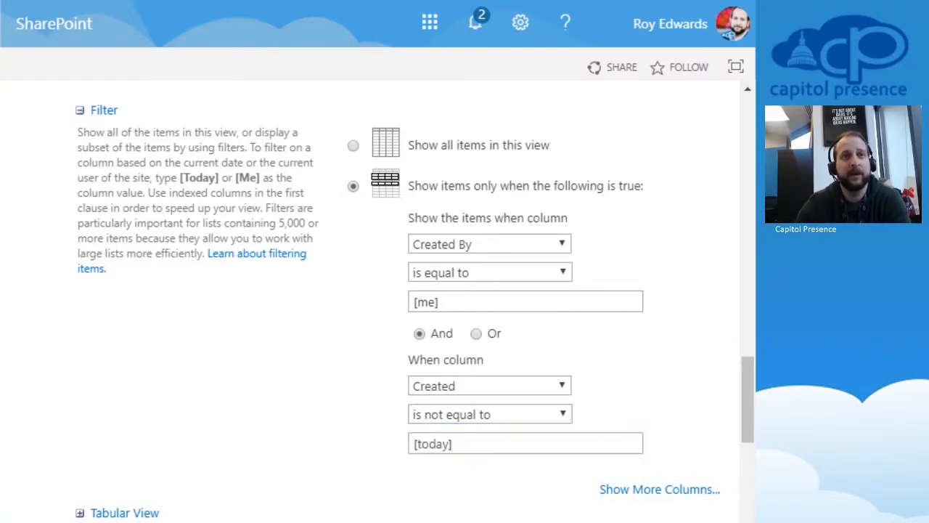
Step: Give the view the Shaded style
{"action": "scroll", "coordinate": [371, 301], "scroll_direction": "down", "scroll_amount": 3}
{"action": "scroll", "coordinate": [370, 301], "scroll_direction": "up", "scroll_amount": 1}
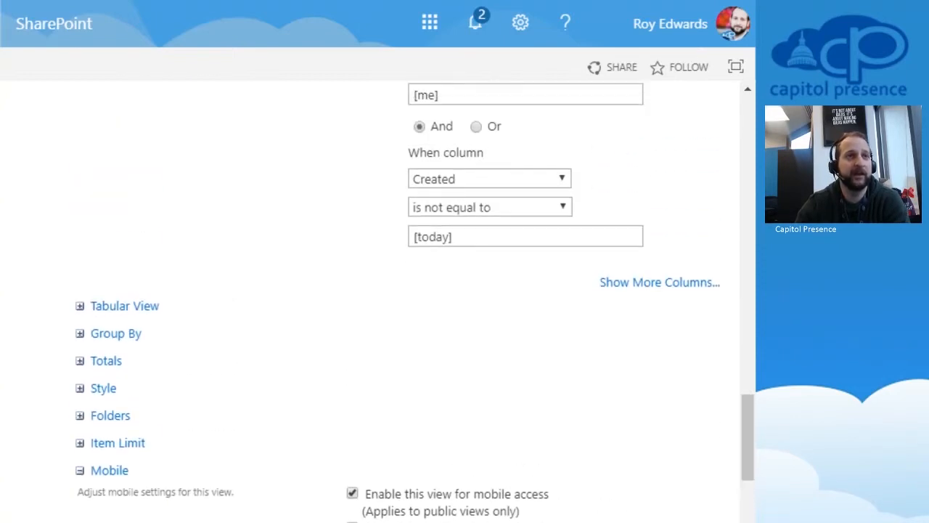
{"action": "left_click", "coordinate": [103, 388]}
{"action": "scroll", "coordinate": [414, 301], "scroll_direction": "down", "scroll_amount": 4}
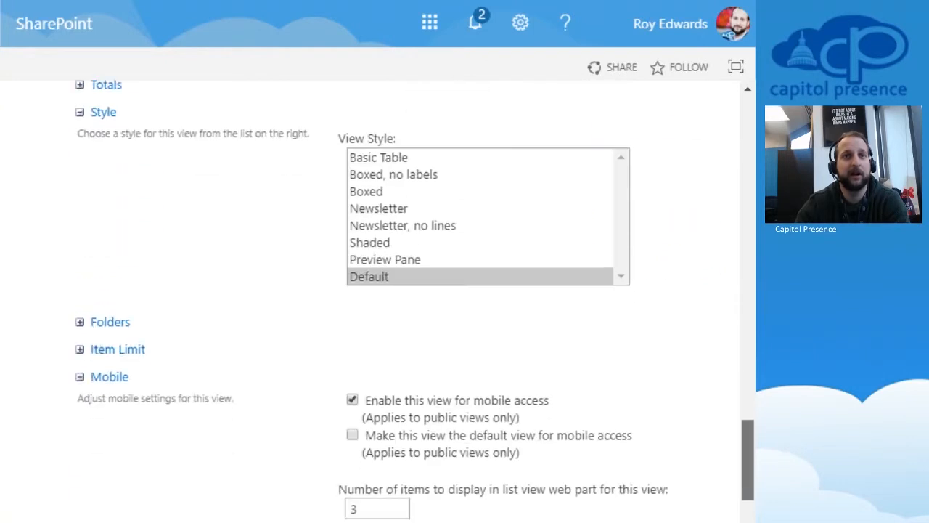
{"action": "left_click", "coordinate": [370, 243]}
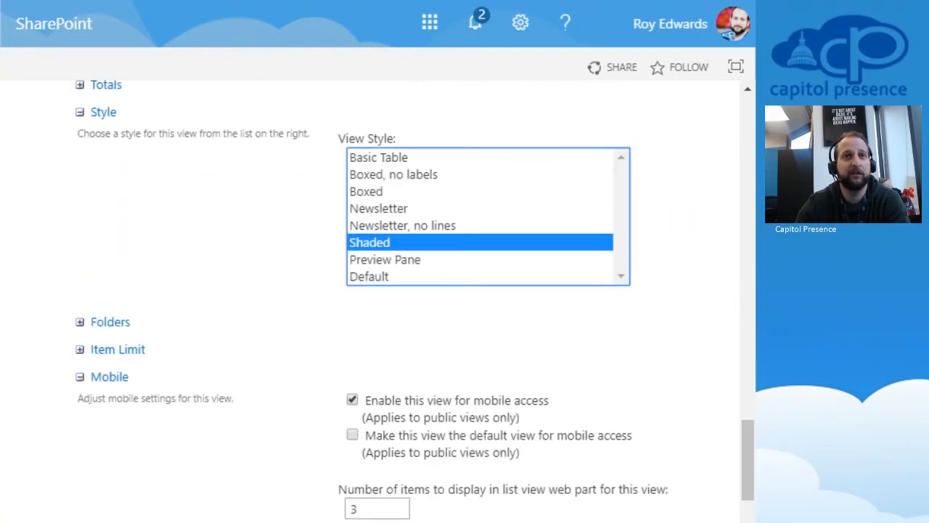
Step: Set the item limit to 100 items per batch and save the view with OK
{"action": "scroll", "coordinate": [378, 290], "scroll_direction": "down", "scroll_amount": 3}
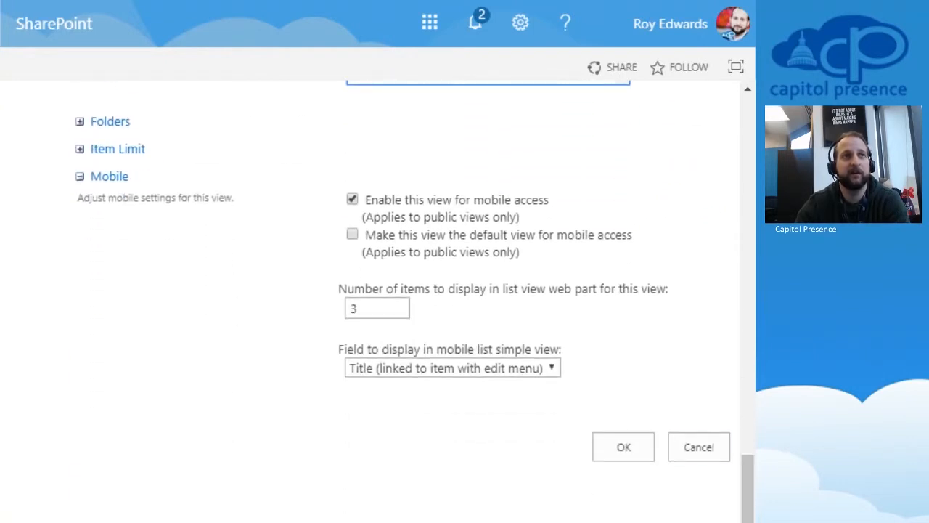
{"action": "left_click", "coordinate": [118, 148]}
{"action": "left_click", "coordinate": [376, 195]}
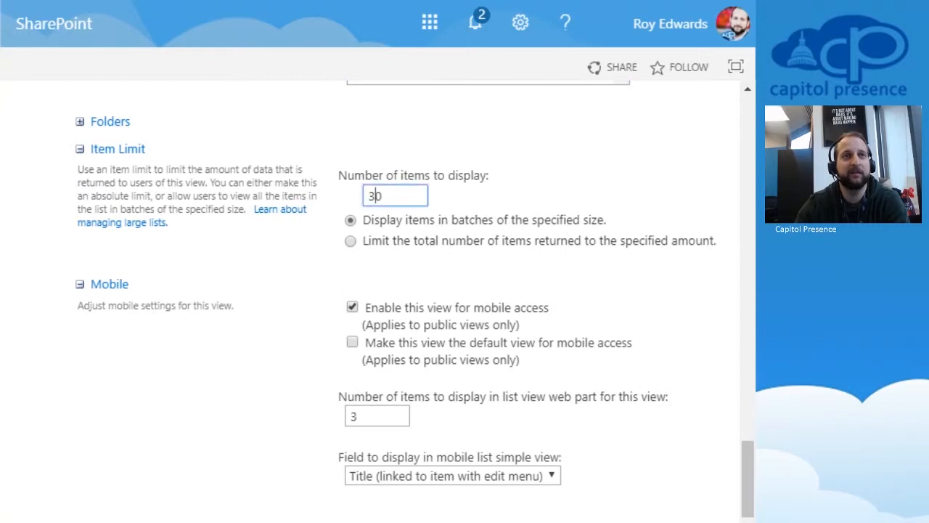
{"action": "key", "text": "BackSpace"}
{"action": "type", "text": "100"}
{"action": "left_click", "coordinate": [508, 196]}
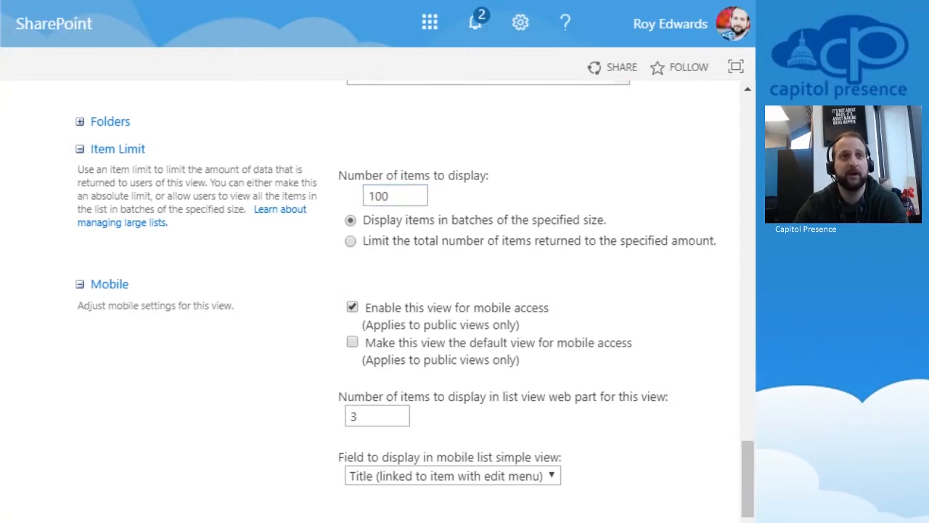
{"action": "left_click_drag", "start_coordinate": [748, 479], "coordinate": [747, 497]}
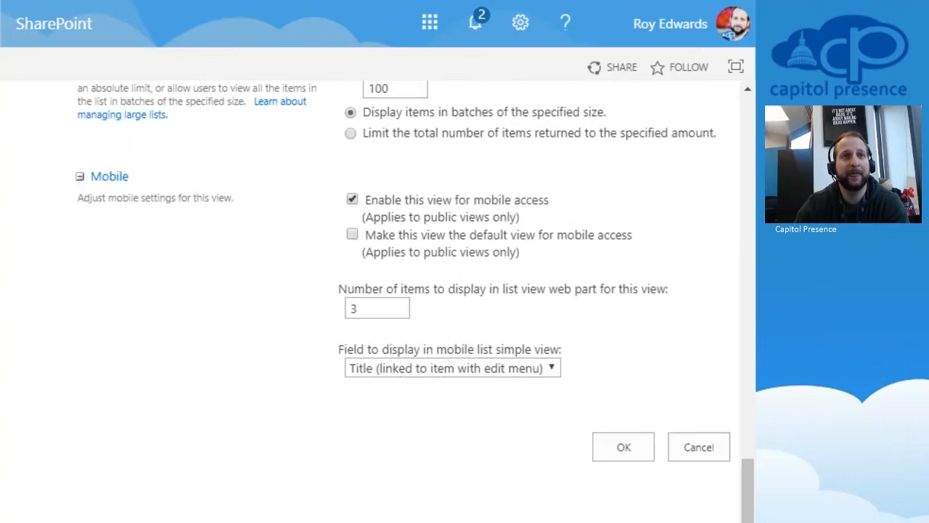
{"action": "left_click", "coordinate": [623, 447]}
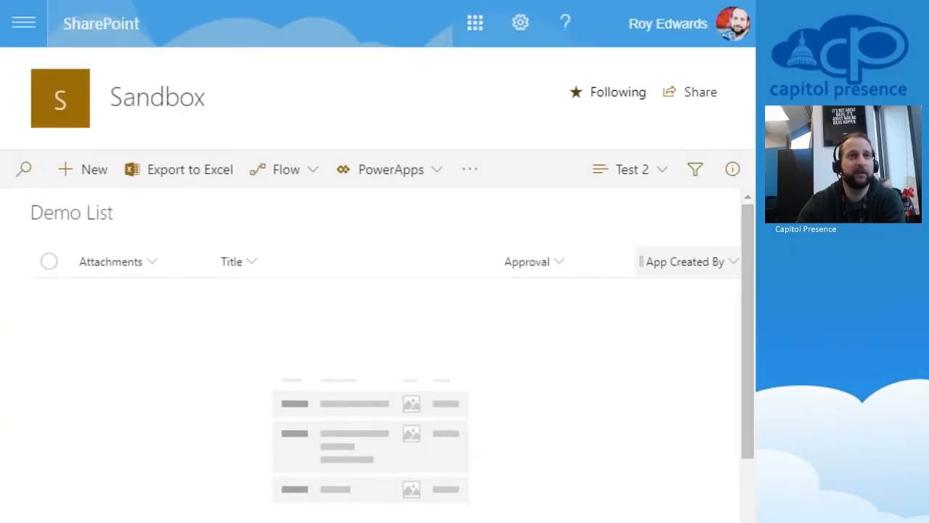
Step: Add a Demo List item titled 'this is a test' with Approval left Undecided, and save it
{"action": "left_click", "coordinate": [84, 169]}
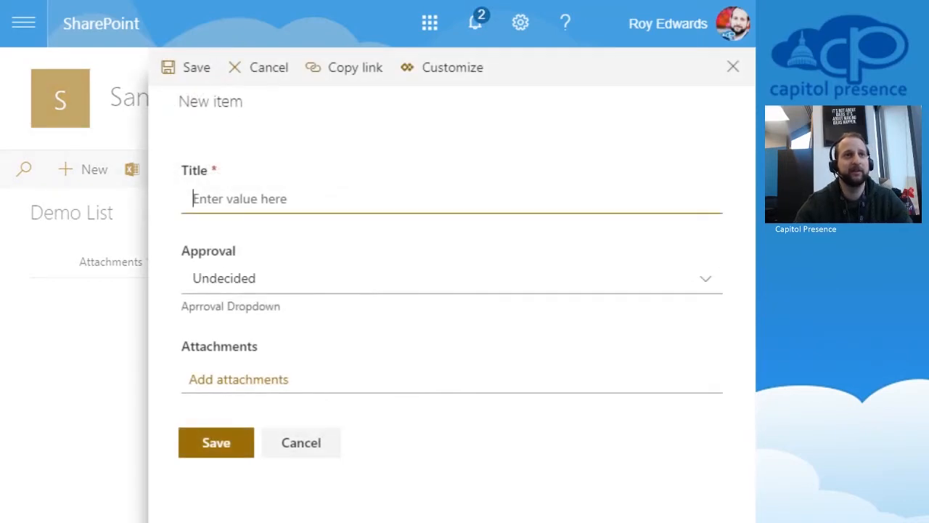
{"action": "type", "text": "s a test"}
{"action": "key", "text": "Tab"}
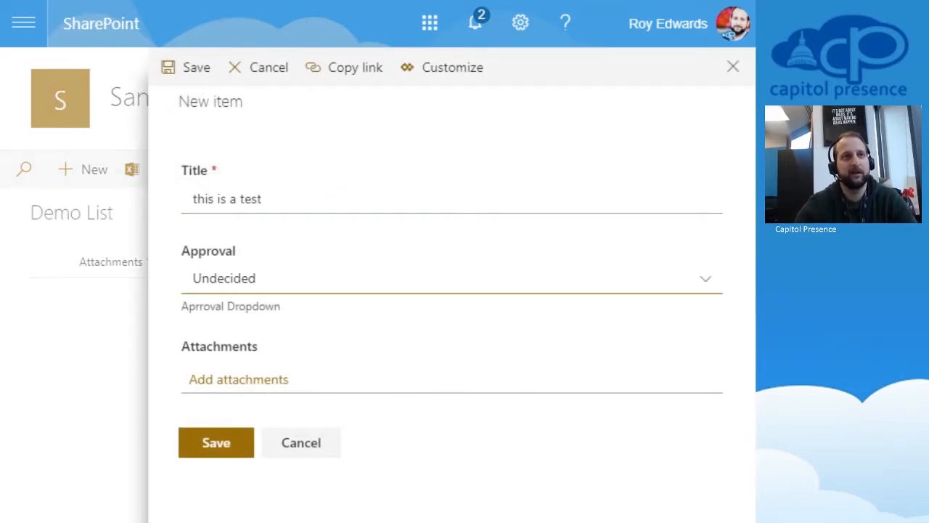
{"action": "left_click", "coordinate": [451, 278]}
{"action": "left_click", "coordinate": [452, 370]}
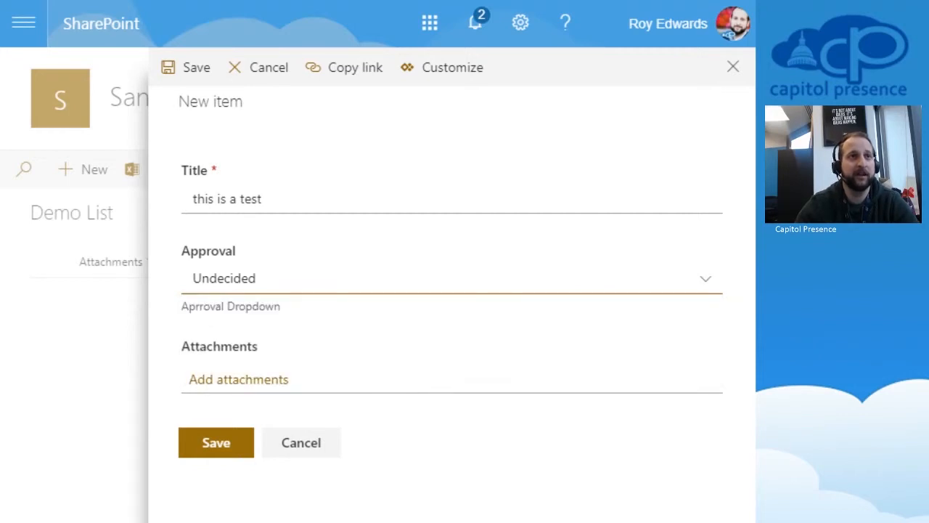
{"action": "left_click", "coordinate": [216, 443]}
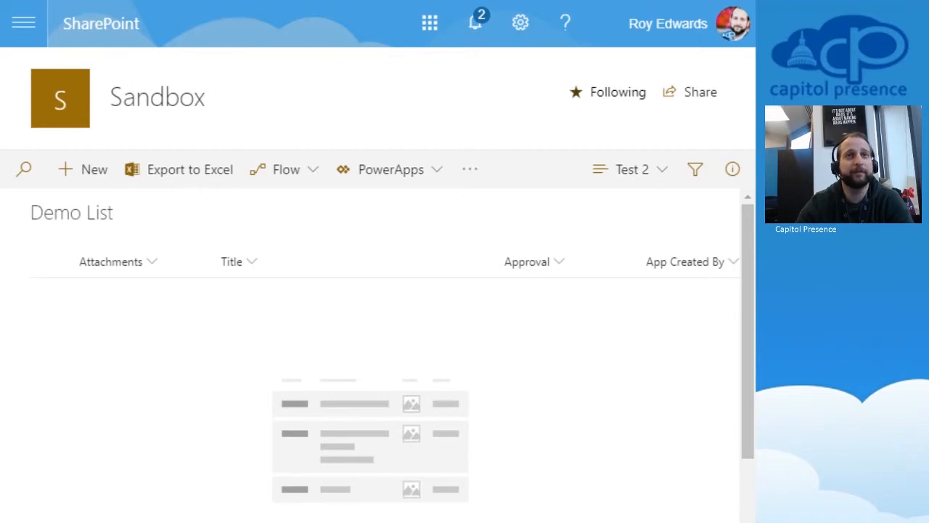
{"action": "left_click", "coordinate": [632, 169]}
{"action": "left_click", "coordinate": [617, 275]}
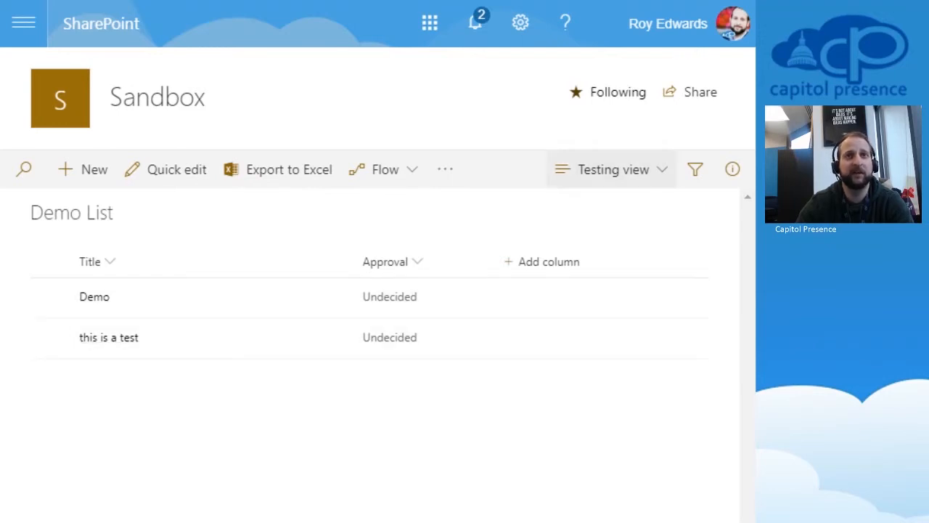
{"action": "left_click", "coordinate": [614, 169]}
{"action": "left_click", "coordinate": [595, 205]}
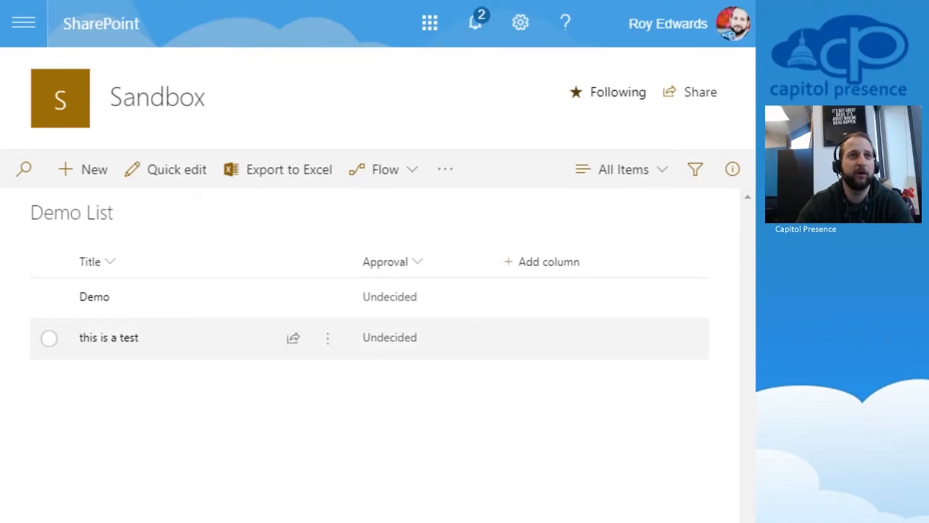
{"action": "left_click", "coordinate": [624, 169]}
{"action": "left_click", "coordinate": [624, 272]}
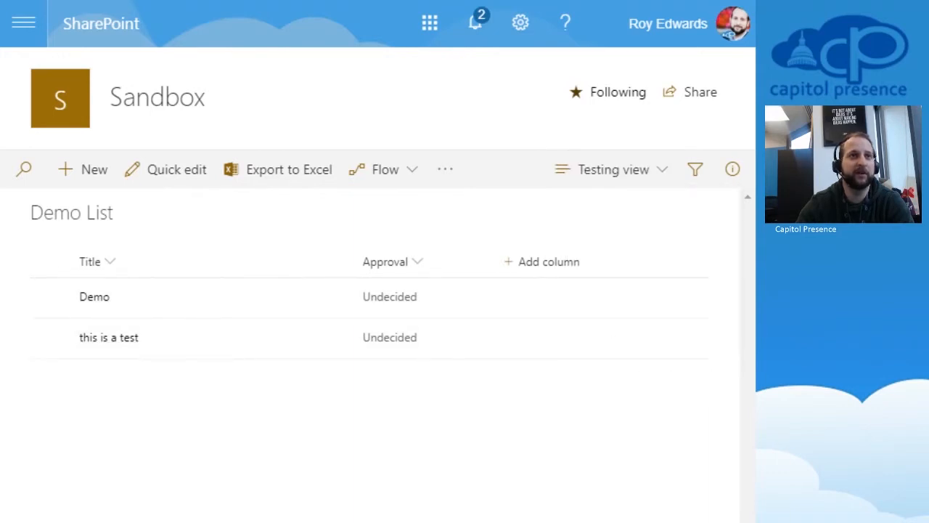
{"action": "left_click", "coordinate": [613, 169]}
{"action": "left_click", "coordinate": [602, 241]}
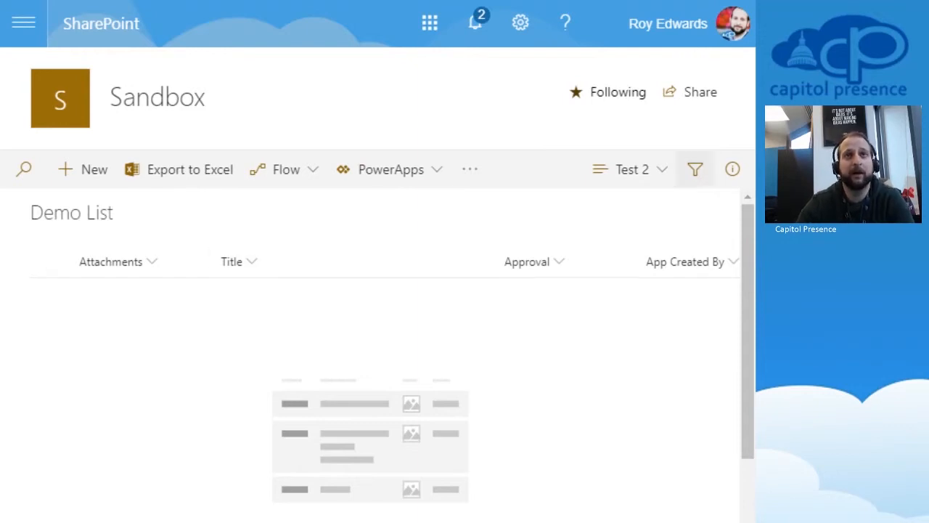
Step: Edit Test 2 from List settings and re-enter [me] as the Created By filter value
{"action": "left_click", "coordinate": [520, 23]}
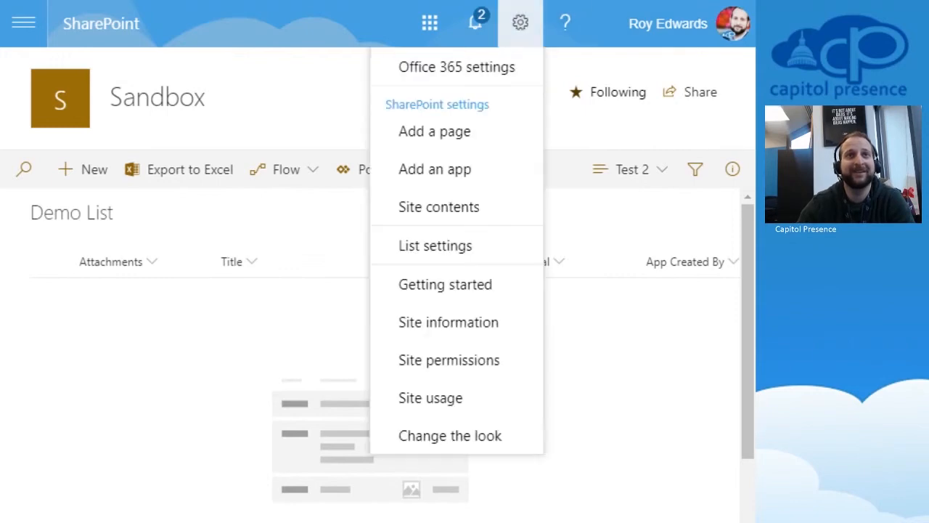
{"action": "left_click", "coordinate": [437, 251]}
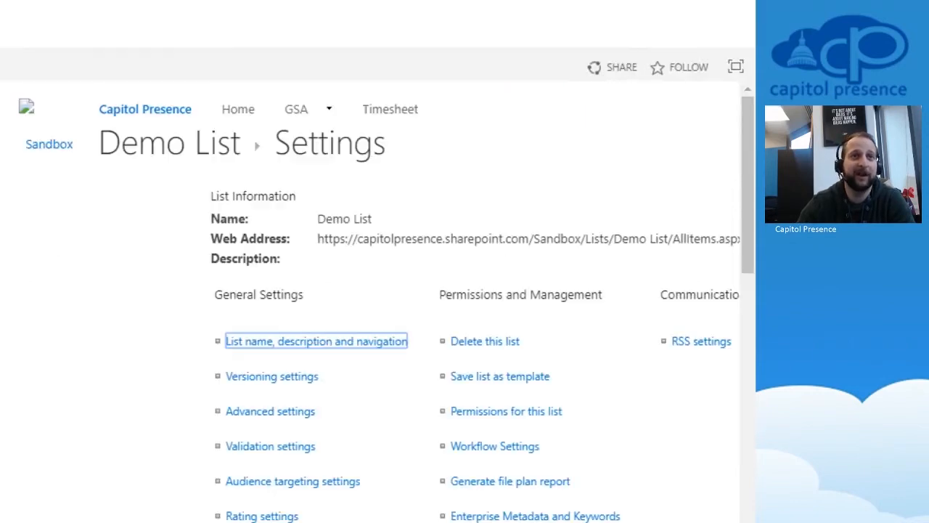
{"action": "scroll", "coordinate": [475, 305], "scroll_direction": "down", "scroll_amount": 10}
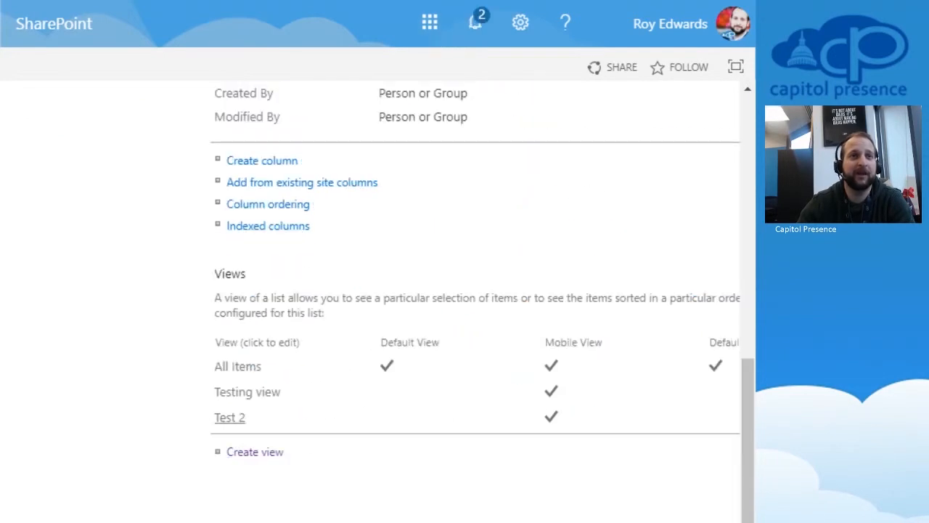
{"action": "left_click", "coordinate": [230, 418]}
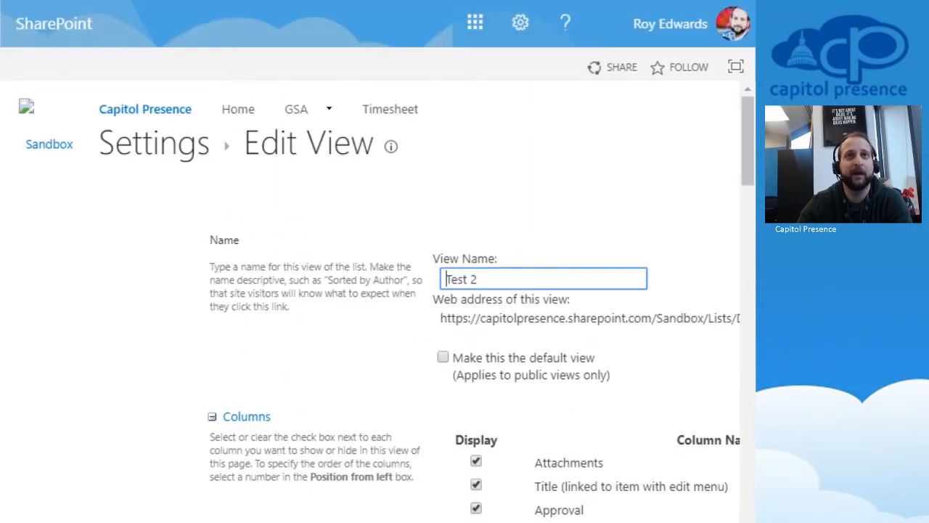
{"action": "scroll", "coordinate": [481, 301], "scroll_direction": "down", "scroll_amount": 20}
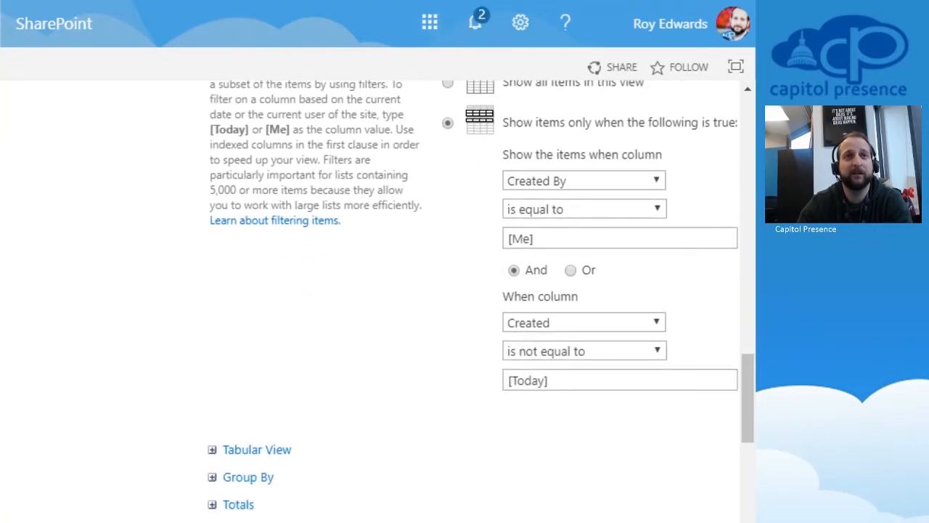
{"action": "left_click", "coordinate": [550, 238]}
{"action": "key", "text": "BackSpace"}
{"action": "key", "text": "BackSpace"}
{"action": "key", "text": "BackSpace"}
{"action": "key", "text": "BackSpace"}
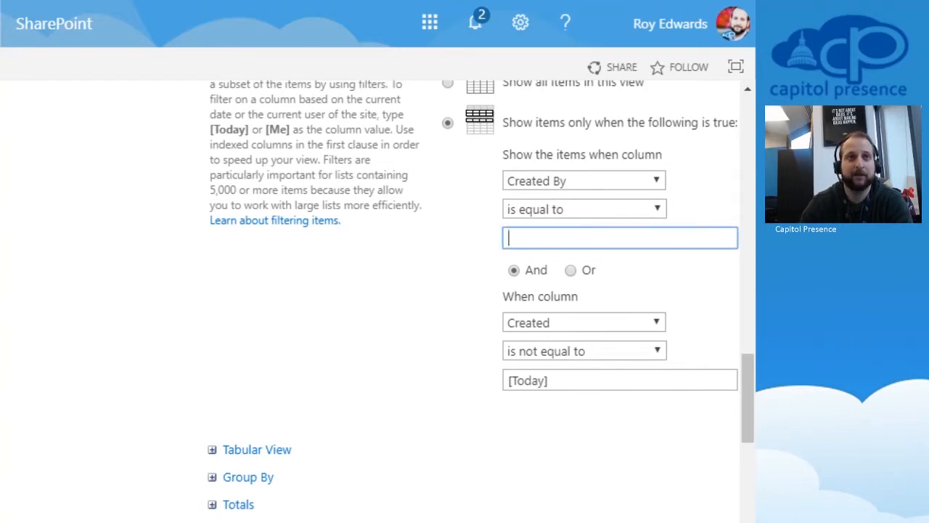
{"action": "type", "text": "["}
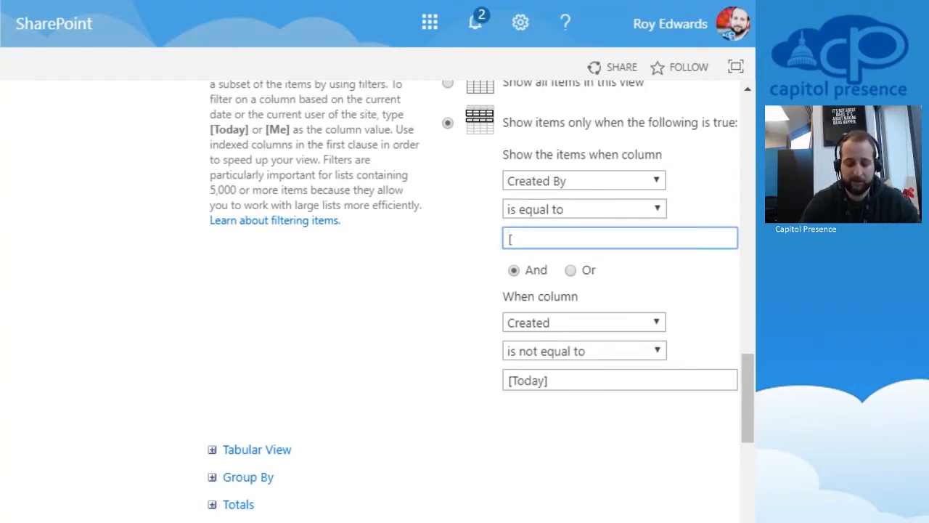
{"action": "type", "text": "me]"}
Step: Change the Created condition to is equal to [Today] and save the view
{"action": "left_click", "coordinate": [584, 350]}
{"action": "left_click", "coordinate": [540, 371]}
{"action": "left_click", "coordinate": [584, 350]}
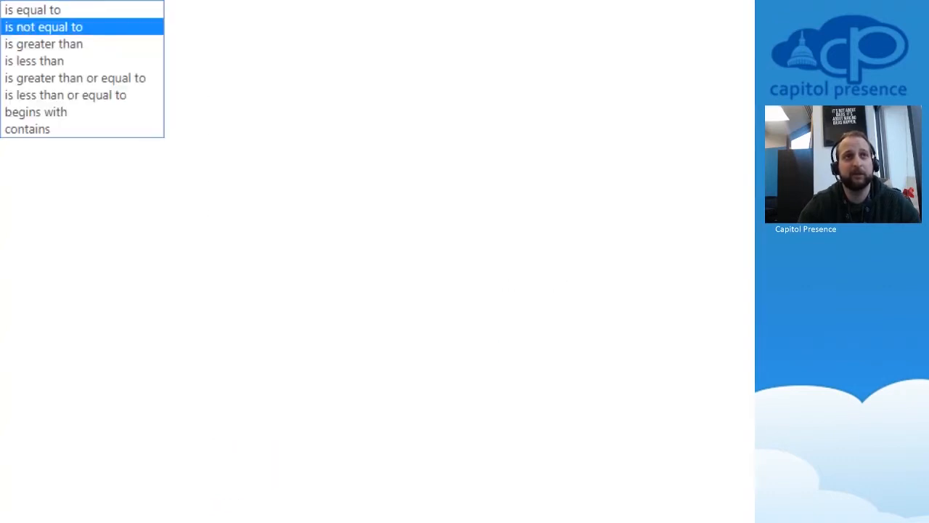
{"action": "left_click", "coordinate": [541, 371]}
{"action": "left_click", "coordinate": [584, 350]}
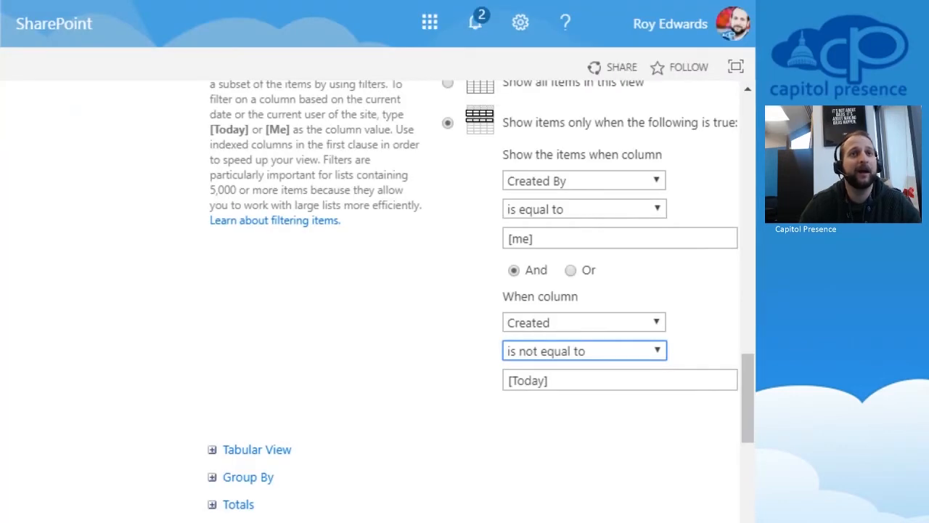
{"action": "left_click", "coordinate": [585, 351]}
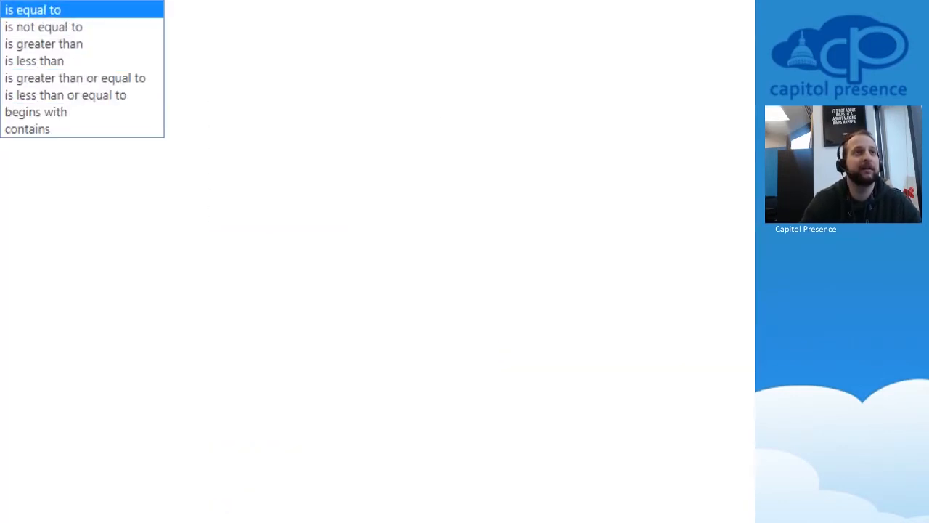
{"action": "left_click", "coordinate": [81, 10]}
{"action": "left_click", "coordinate": [620, 380]}
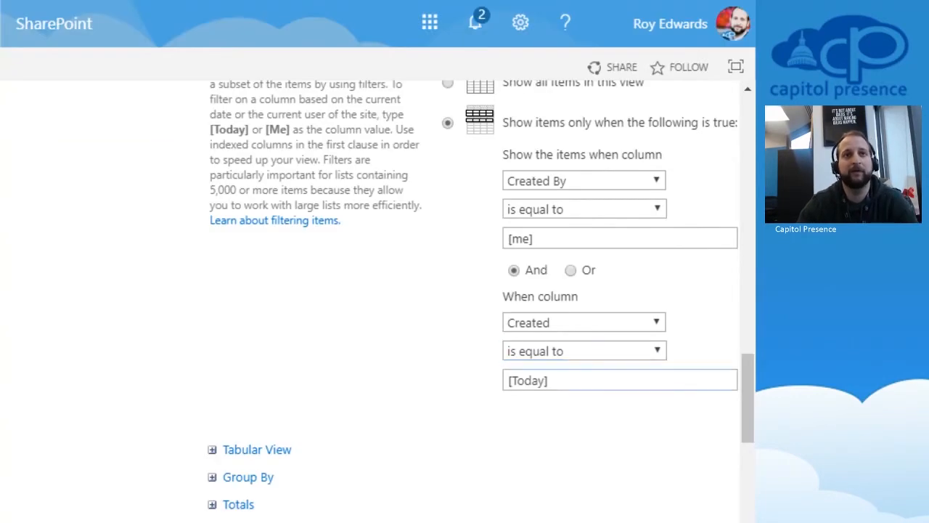
{"action": "scroll", "coordinate": [378, 291], "scroll_direction": "down", "scroll_amount": 10}
{"action": "scroll", "coordinate": [378, 290], "scroll_direction": "right", "scroll_amount": 5}
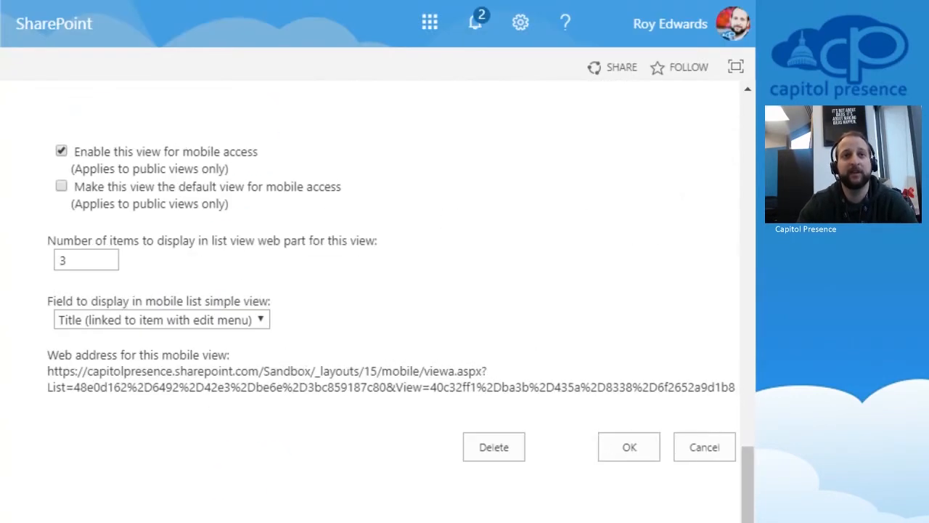
{"action": "left_click", "coordinate": [630, 447]}
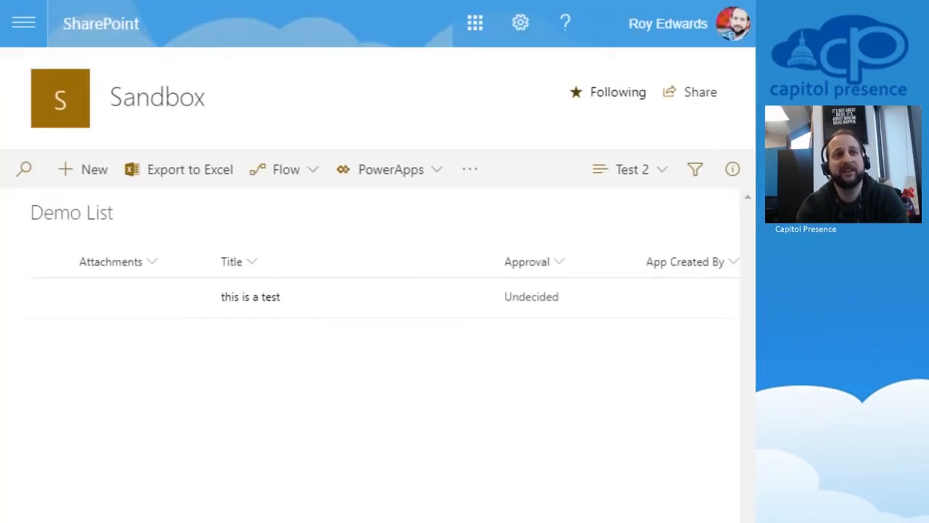
Step: Compare All Items with Test 2, ending on Test 2 showing only 'this is a test'
{"action": "left_click", "coordinate": [631, 169]}
{"action": "left_click", "coordinate": [608, 206]}
{"action": "left_click", "coordinate": [623, 169]}
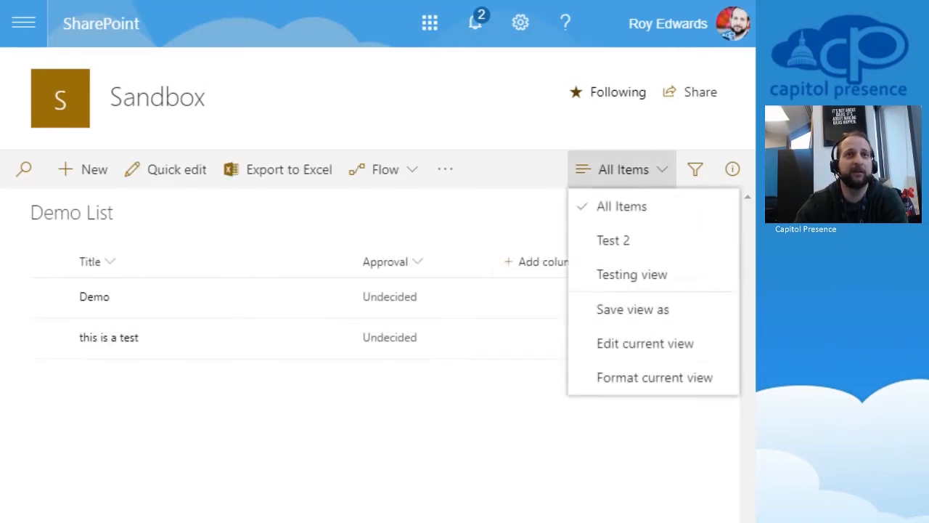
{"action": "left_click", "coordinate": [613, 240]}
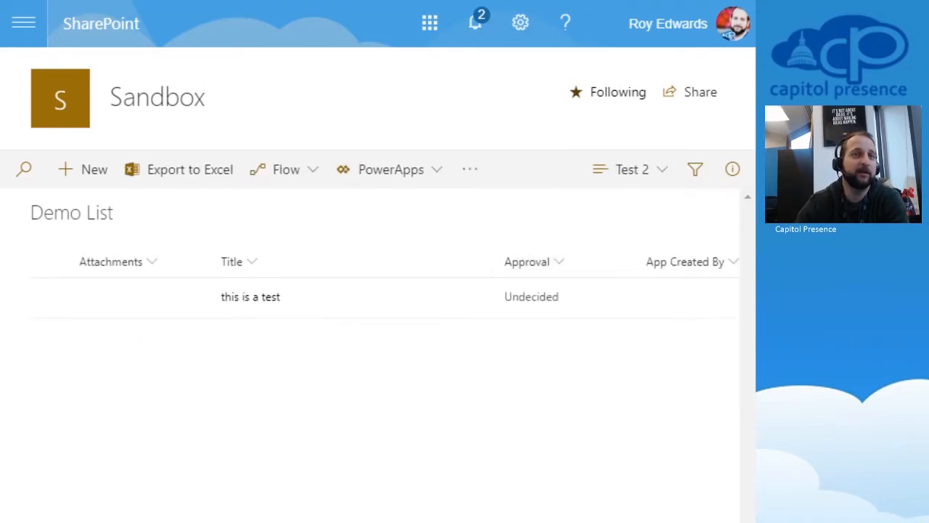